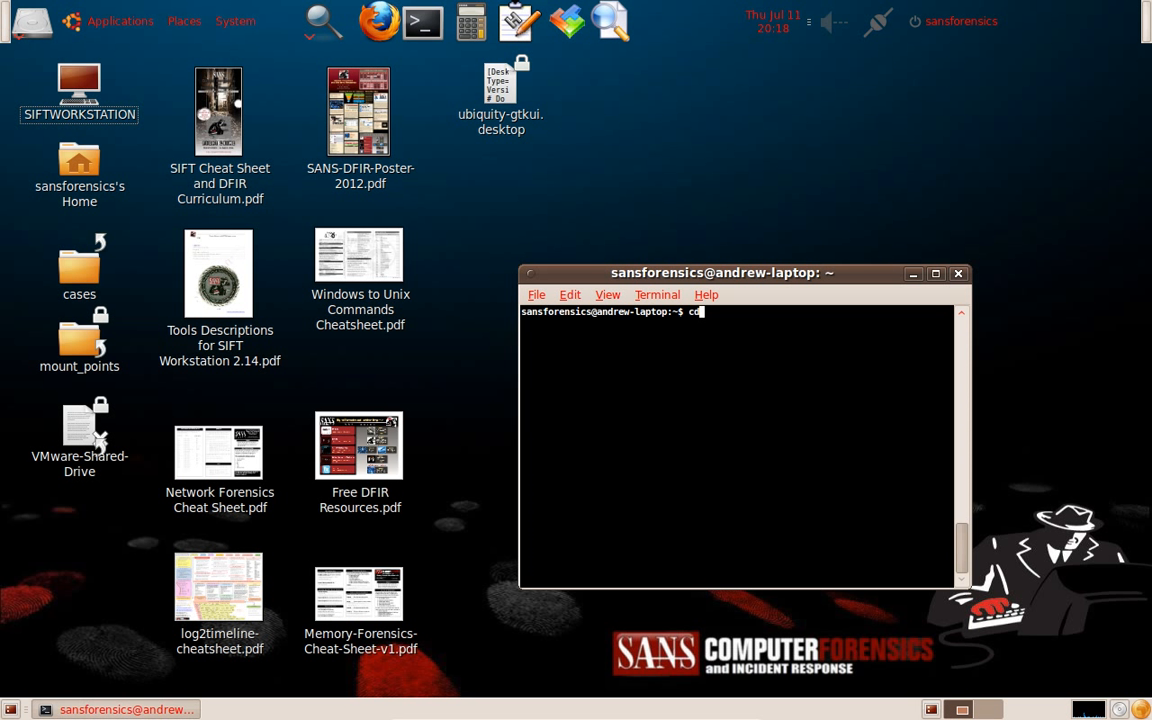
Step: Change to the Downloads directory in the terminal and list its contents
type("d")
key("Tab")
key("Return")
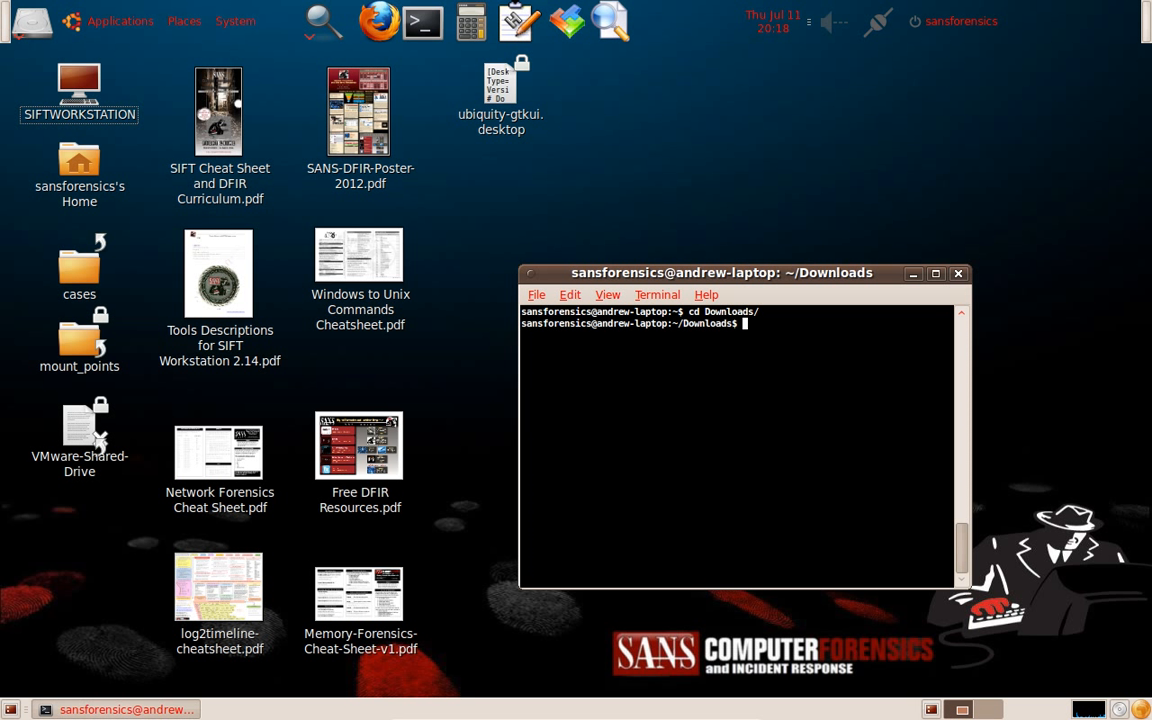
type("ls")
key("Return")
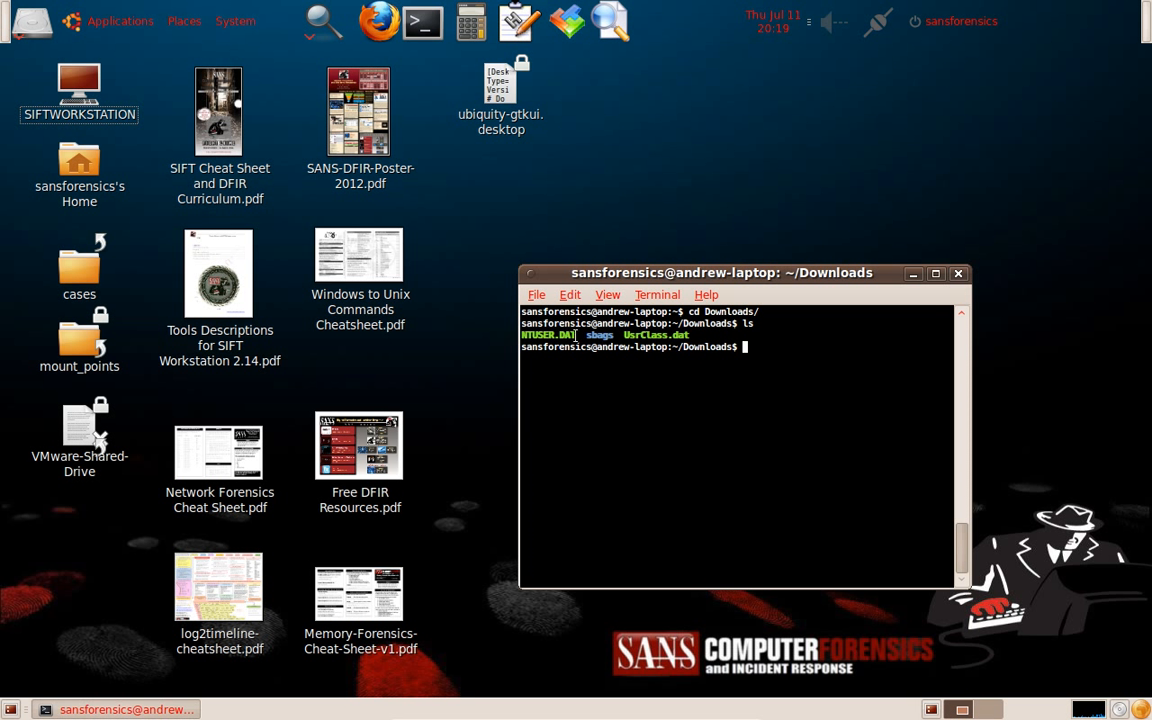
Step: Change into the sbags subdirectory and list its files, moving the terminal window slightly up toward the desktop icons
triple_click(626, 335)
left_click(646, 335)
type("cd sb")
key("Tab")
key("Return")
type("ls")
key("Return")
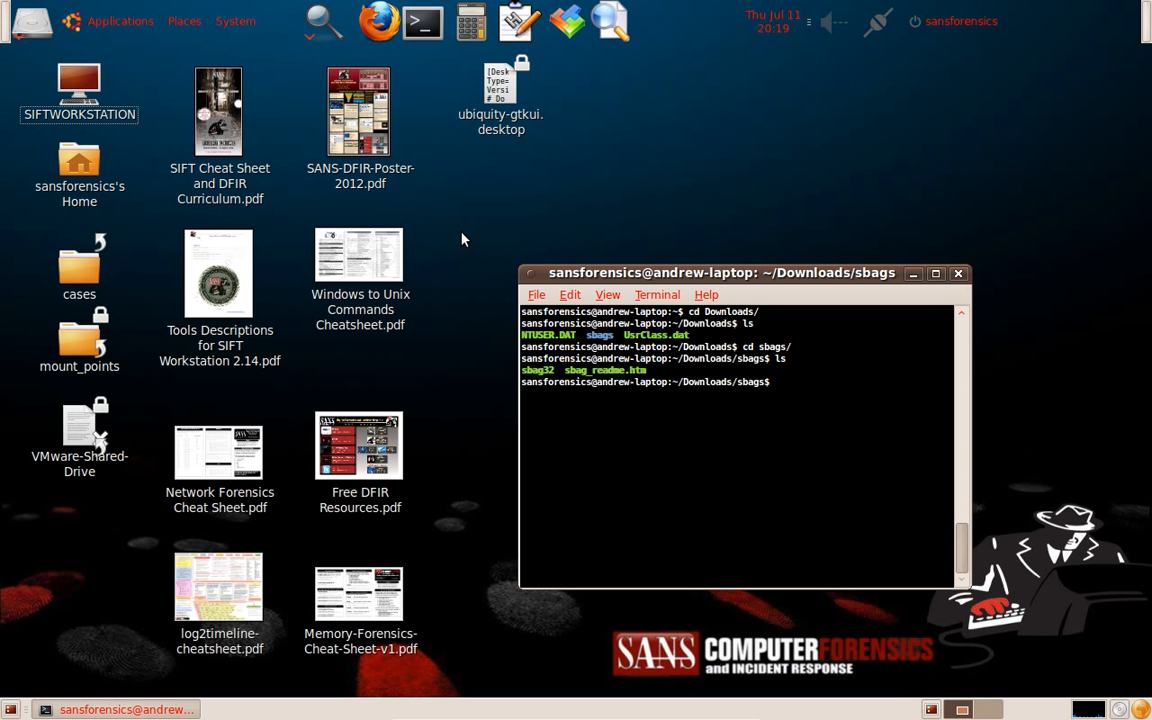
left_click_drag(625, 276, 577, 237)
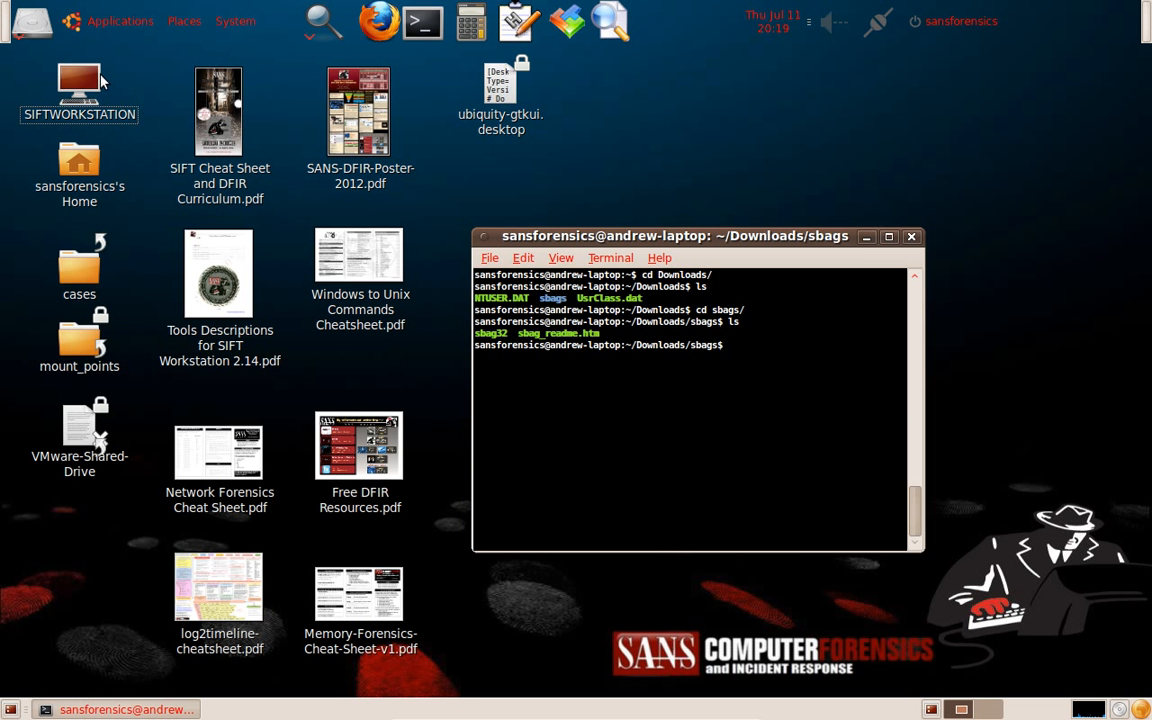
Step: Launch the YARU registry editor from the forensics applications
left_click(100, 23)
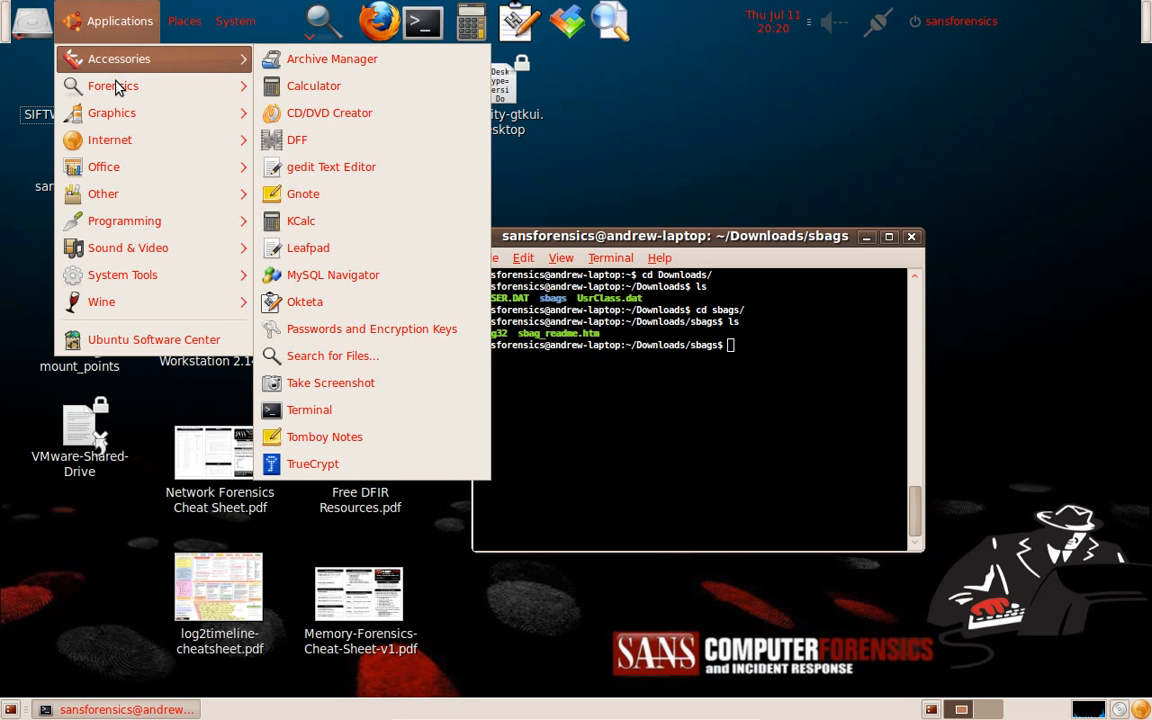
mouse_move(90, 88)
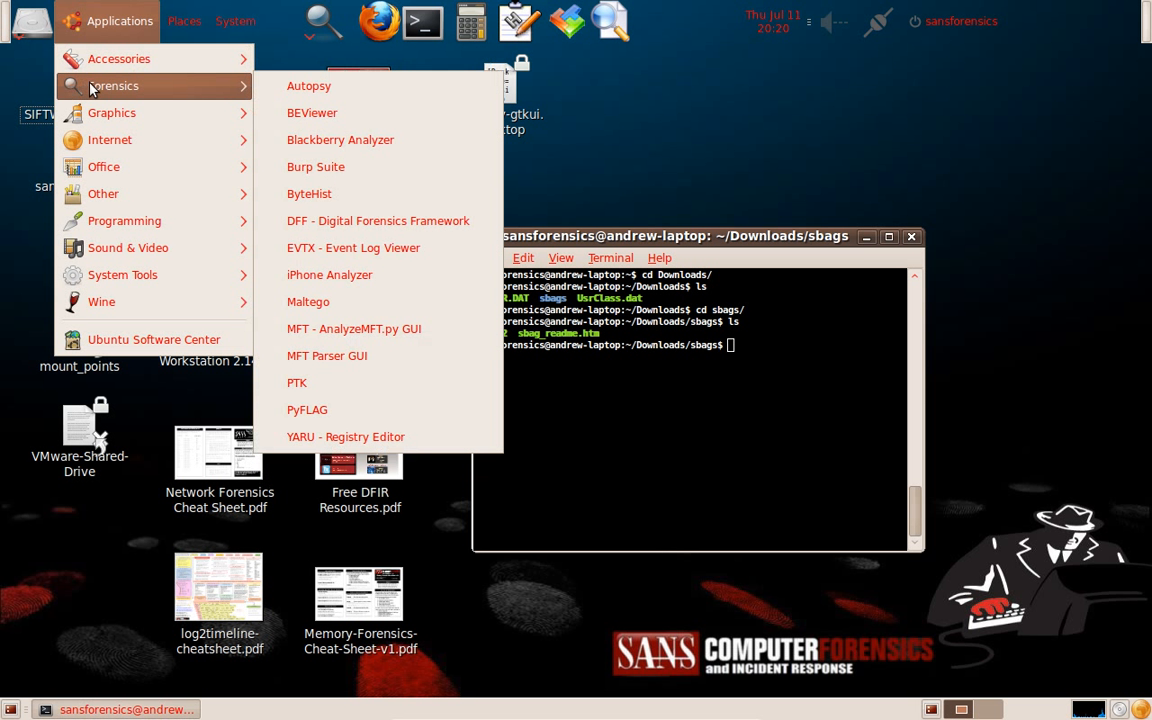
left_click(415, 445)
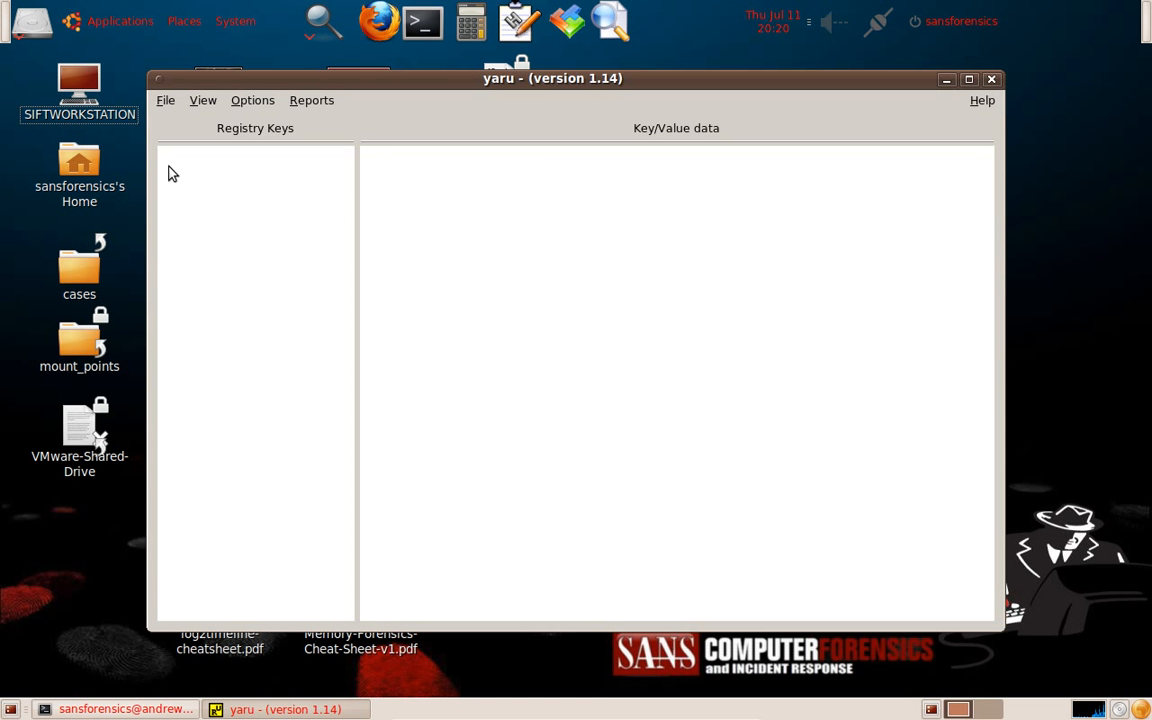
Step: Open the NTUSER.DAT hive from the Downloads folder in yaru
left_click(163, 101)
left_click(172, 118)
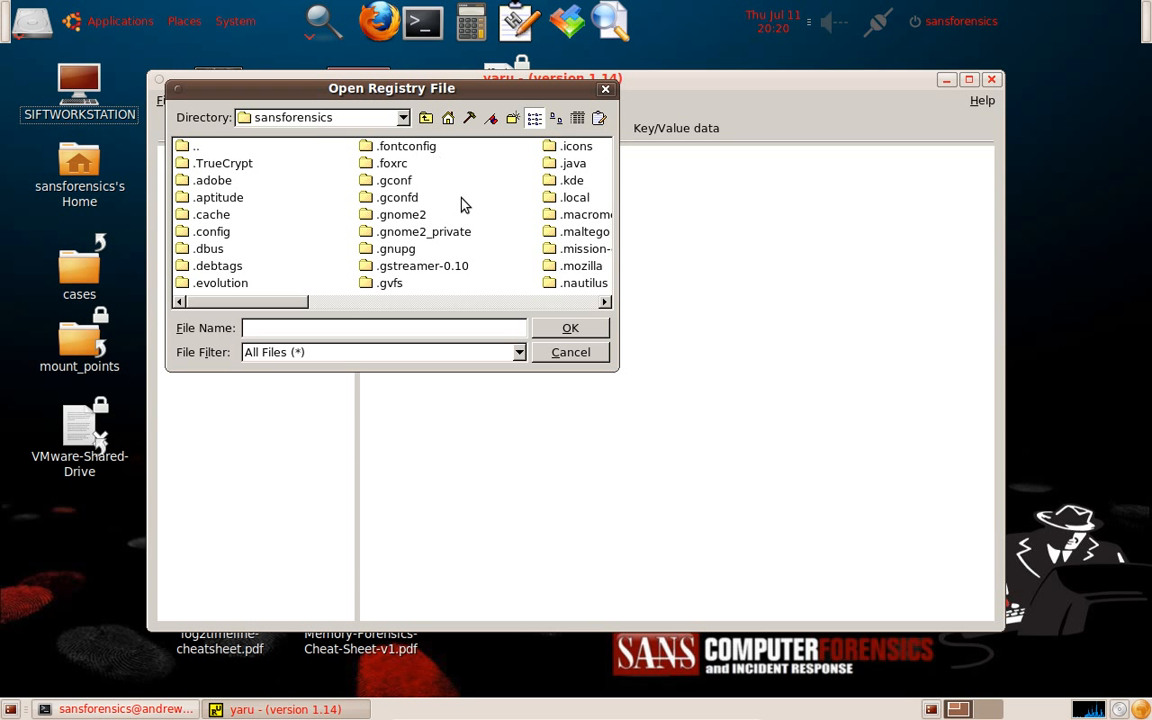
left_click(522, 304)
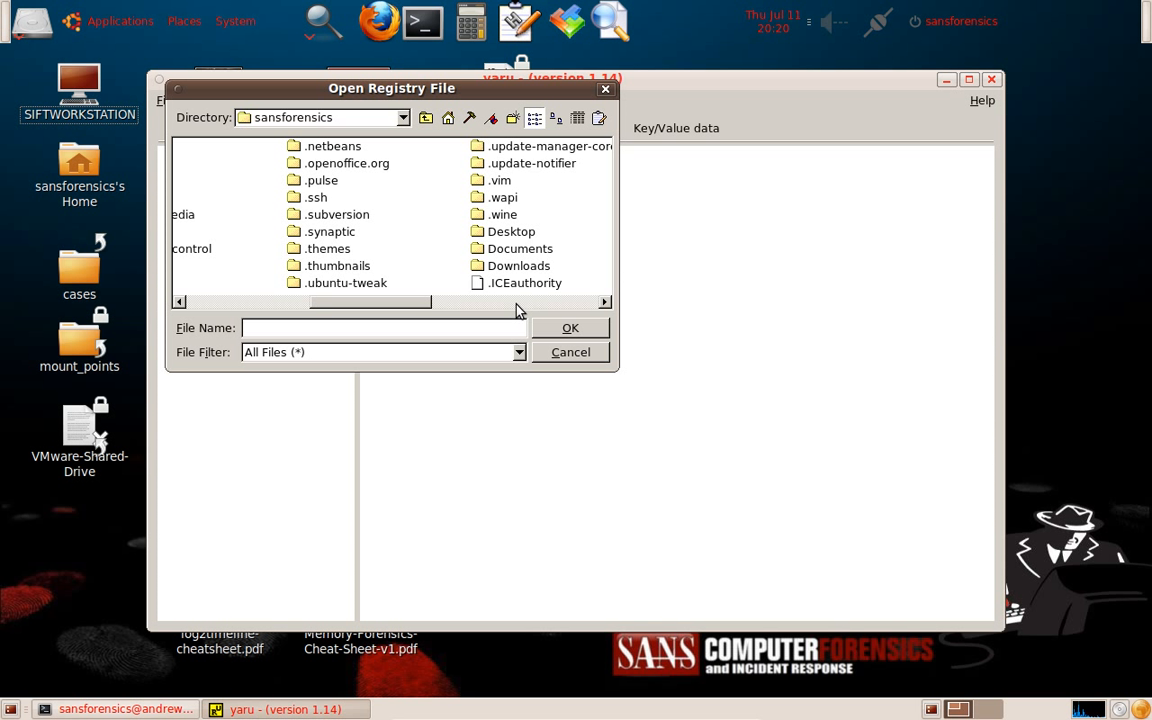
left_click(516, 304)
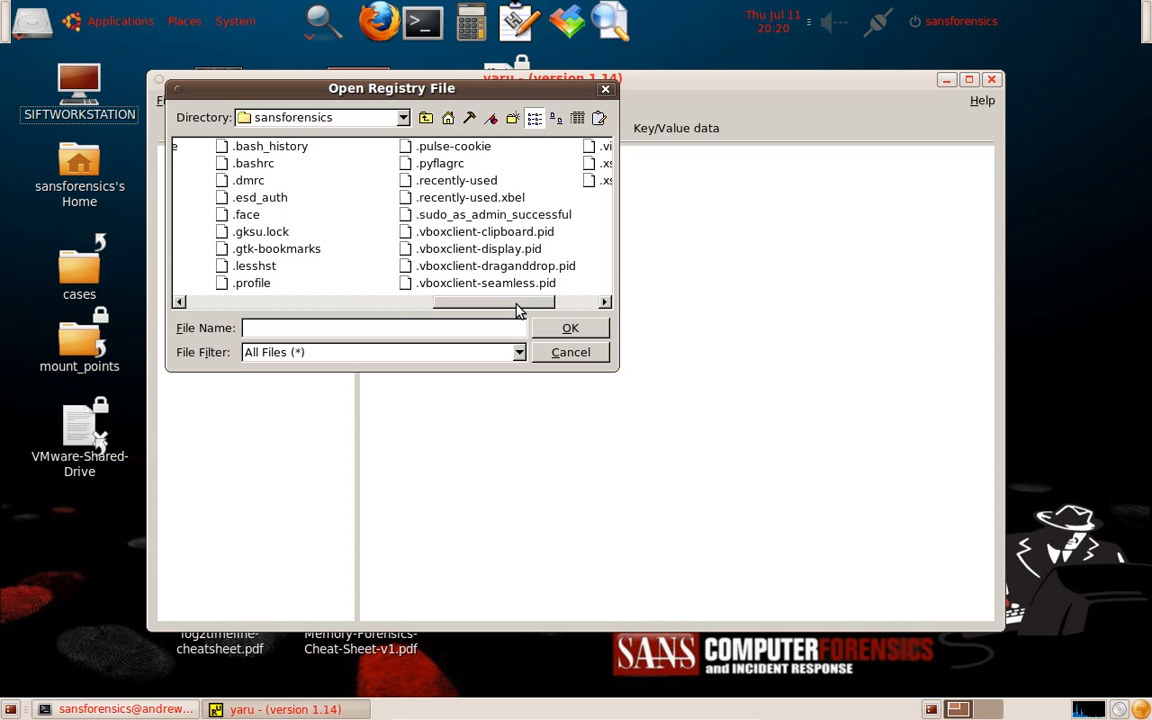
left_click(405, 302)
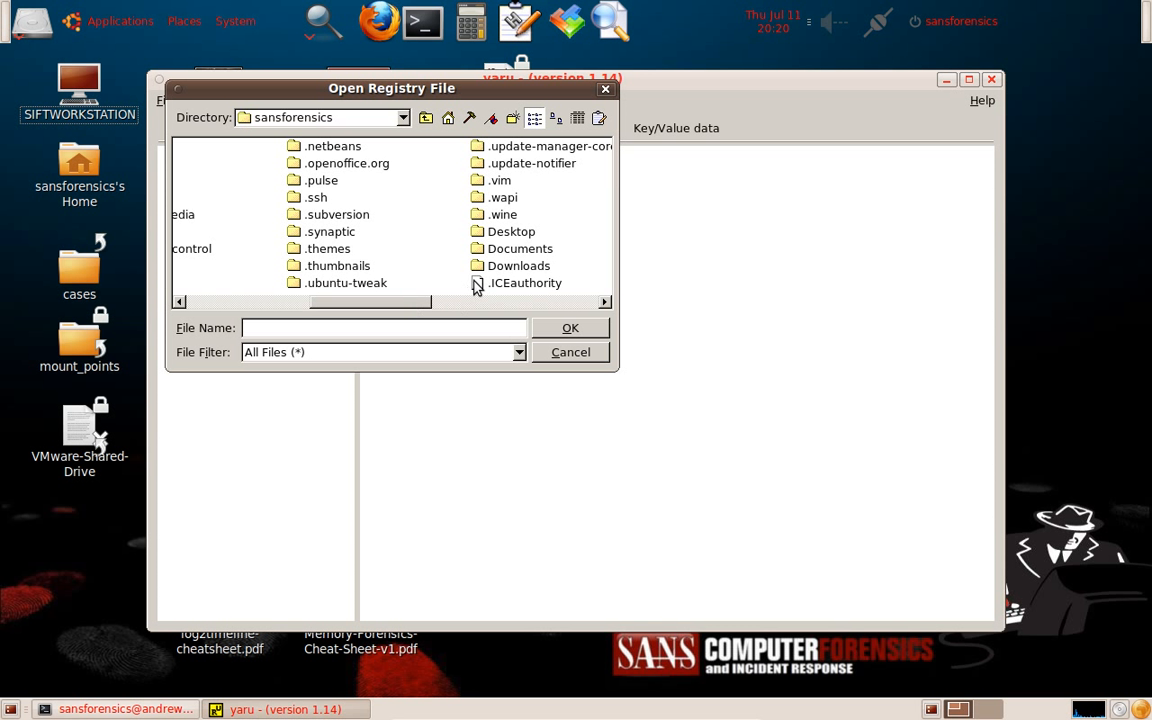
double_click(500, 265)
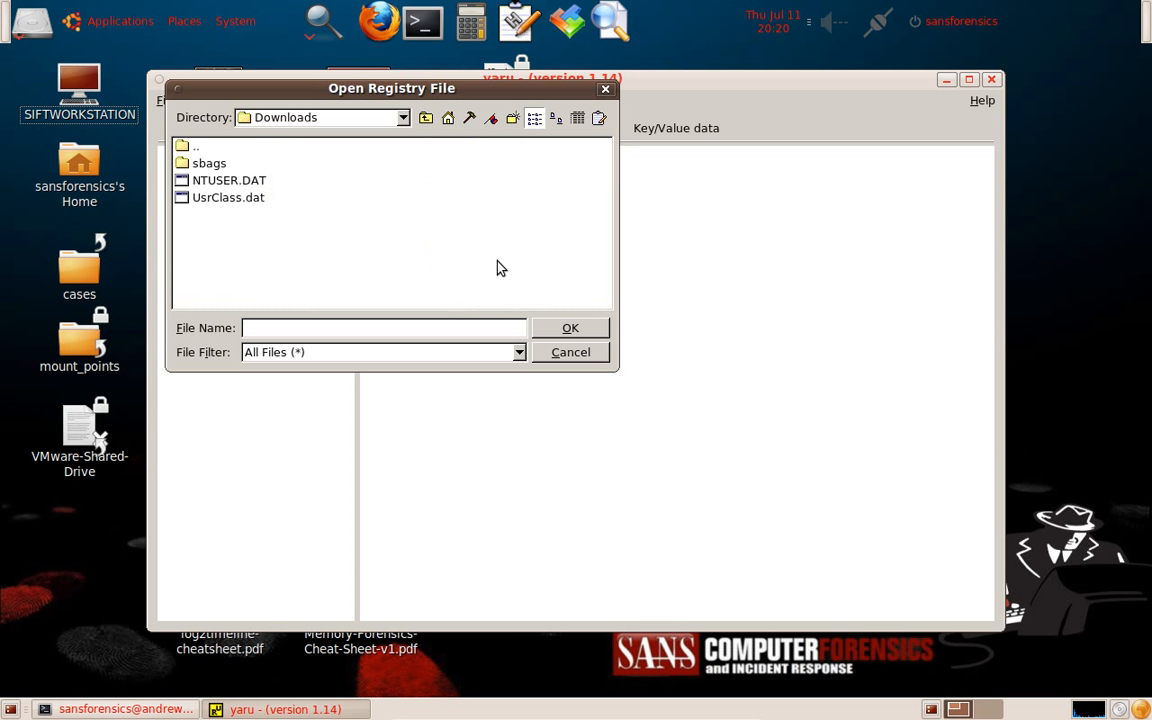
double_click(222, 183)
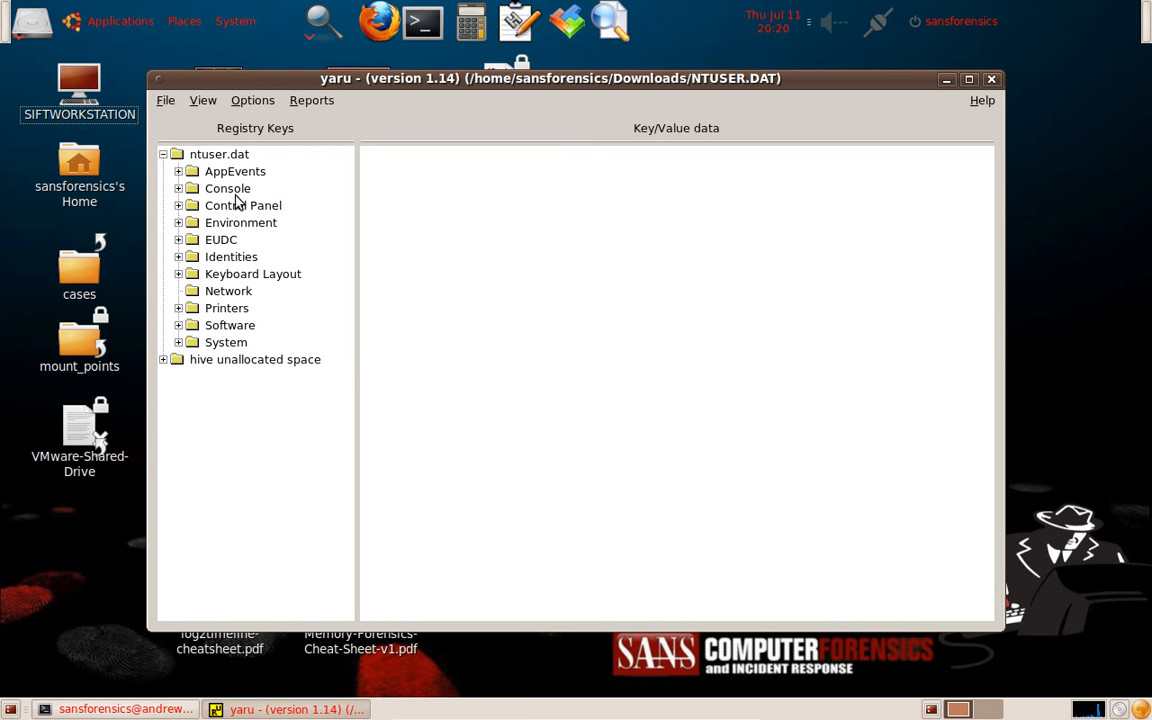
Step: Expand Software\Microsoft\Windows\Shell in the ntuser.dat tree and widen the registry key pane
left_click(179, 326)
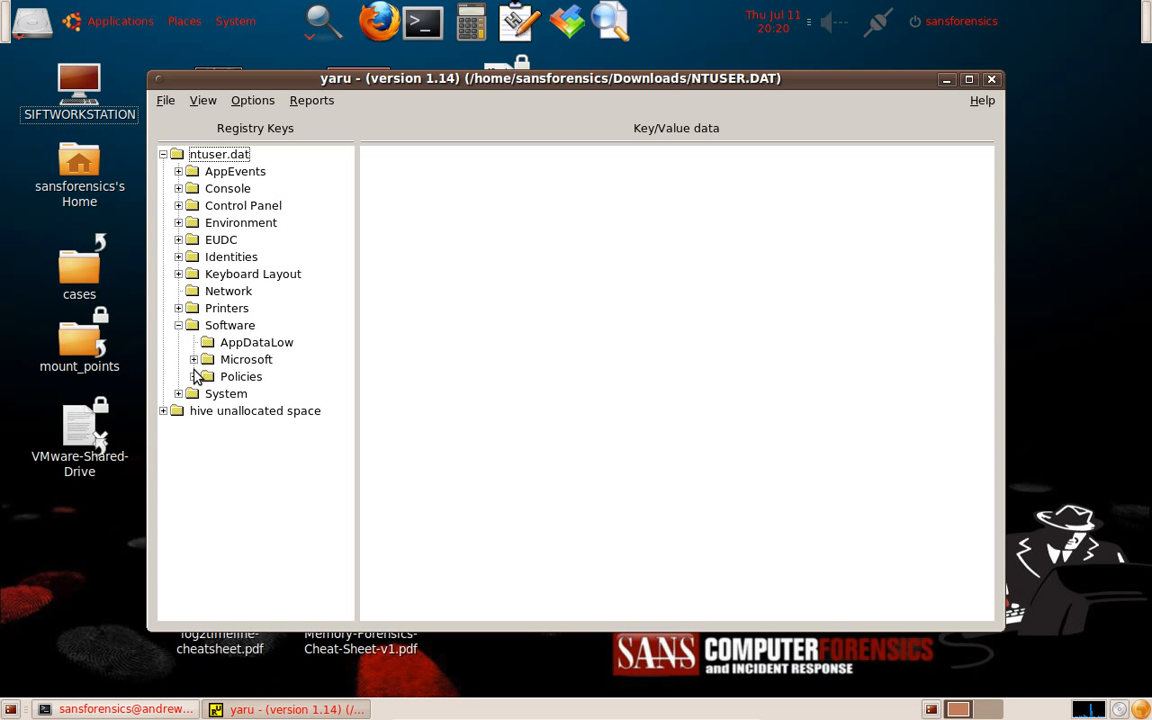
left_click(194, 360)
scroll(352, 531, "down", 6)
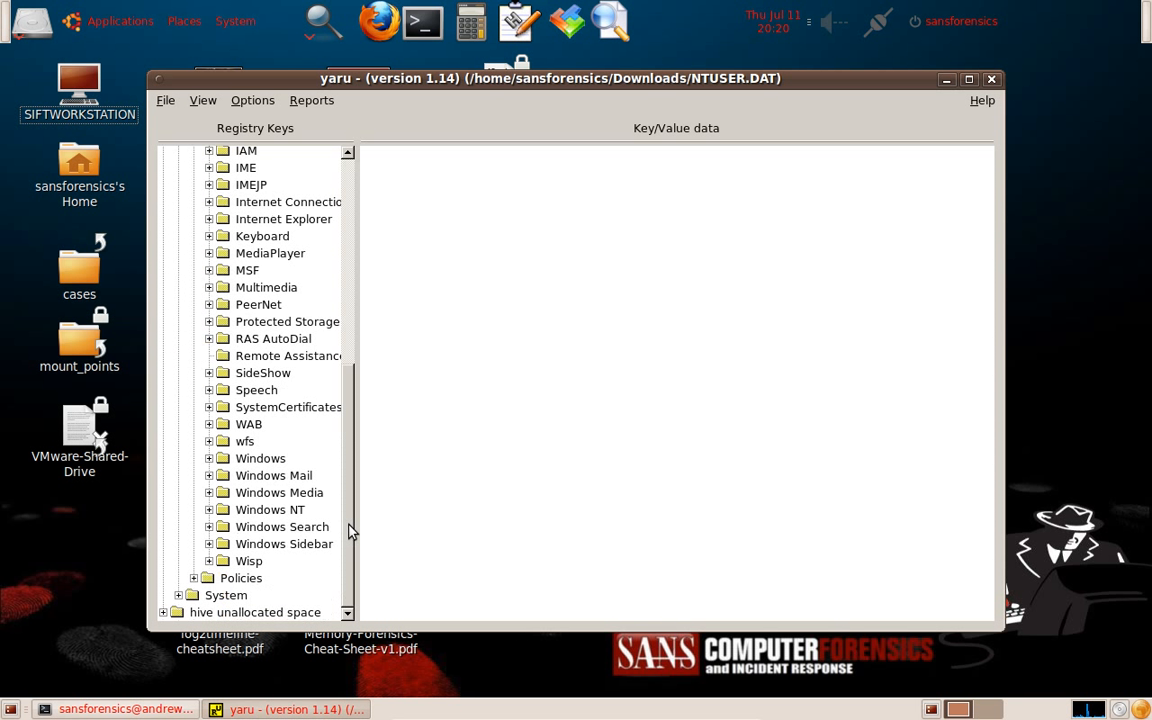
left_click(209, 459)
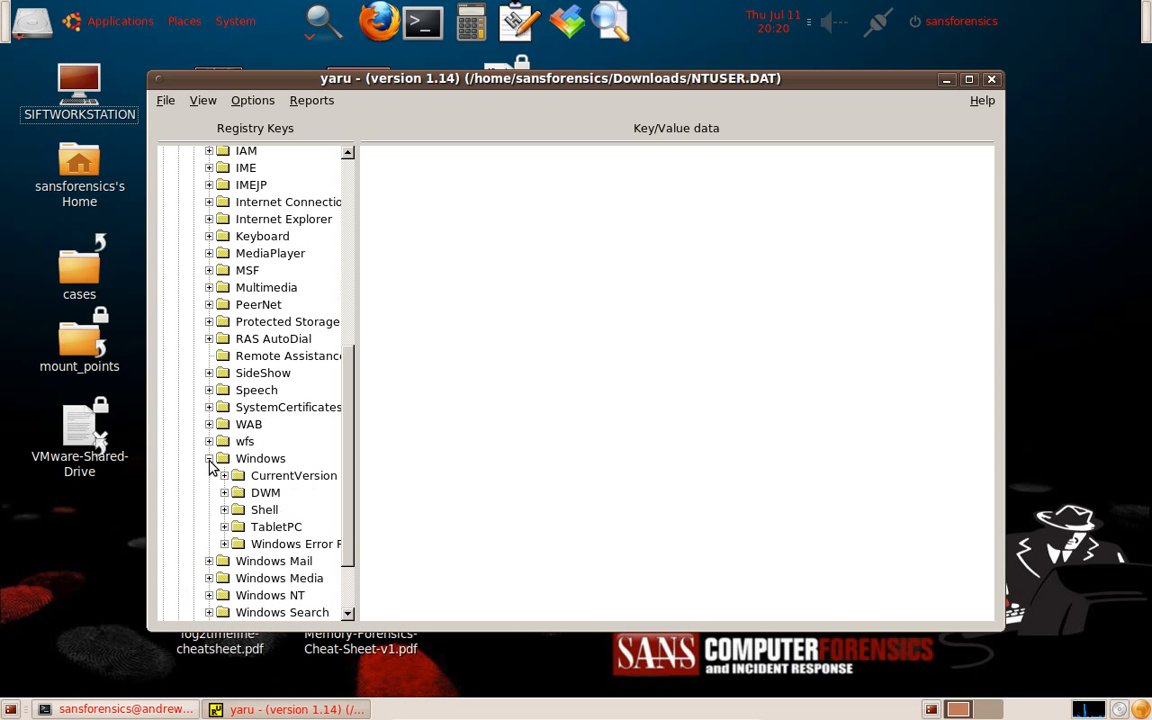
left_click(224, 510)
left_click(378, 545)
left_click_drag(358, 530, 402, 500)
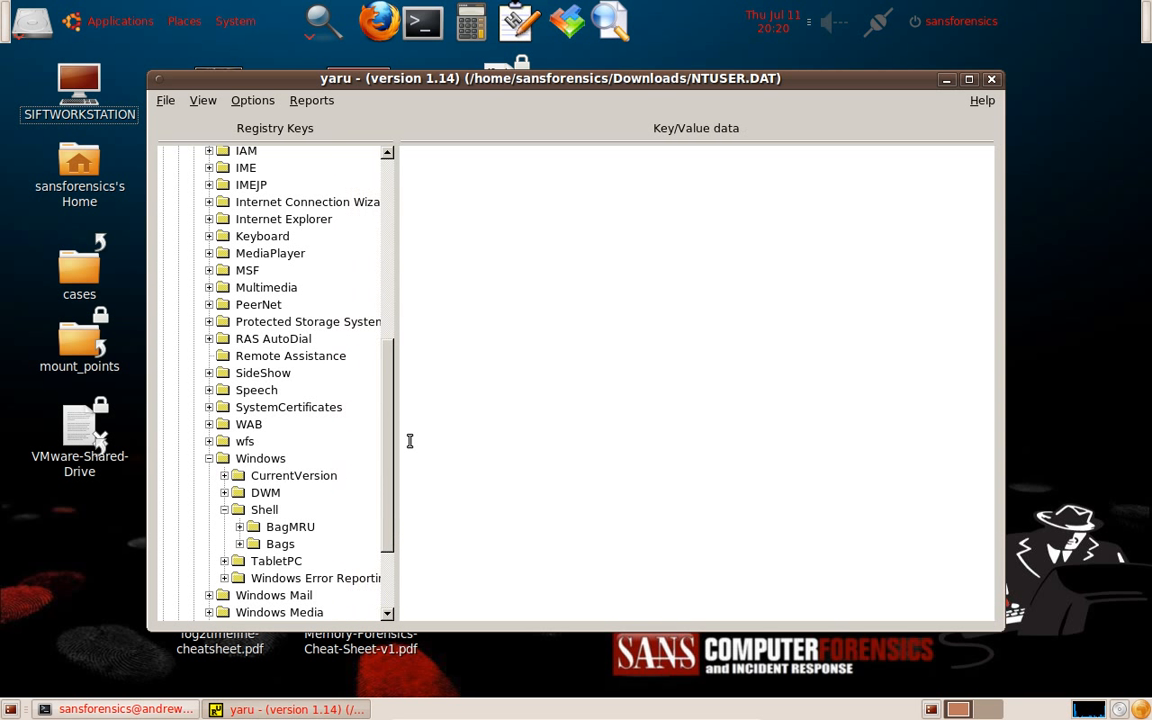
Step: Maximize the yaru window and examine the entries of BagMRU under Shell, closing the Windows branch when done
double_click(483, 80)
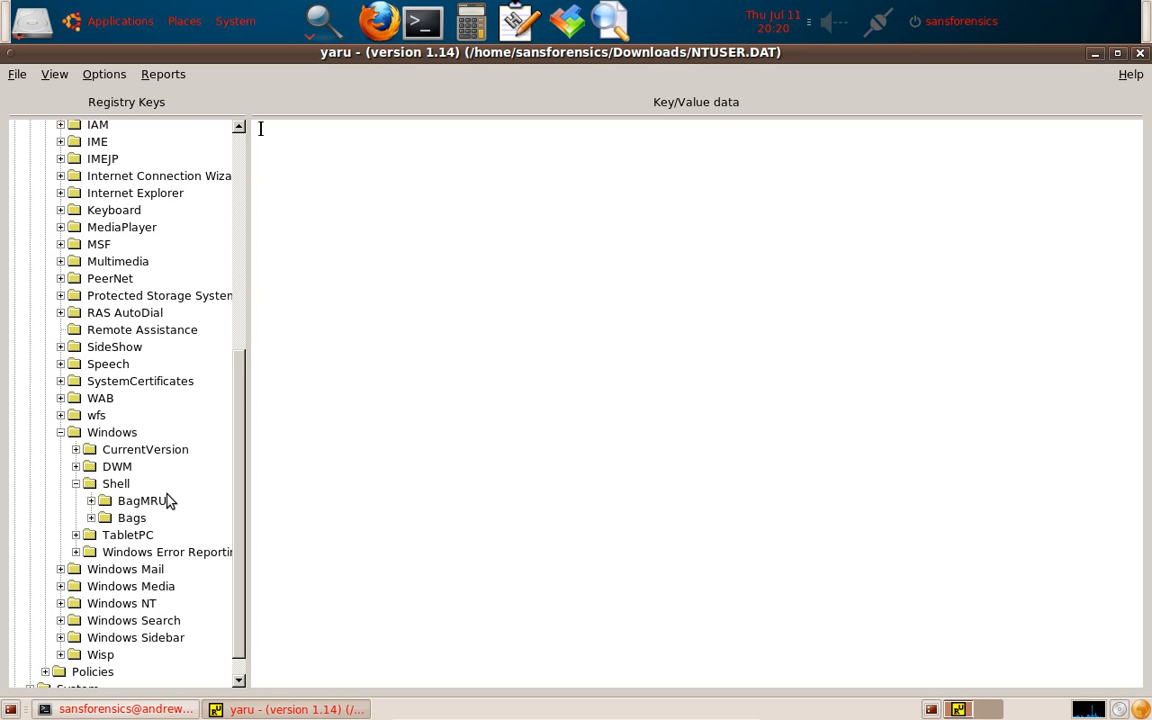
left_click(92, 501)
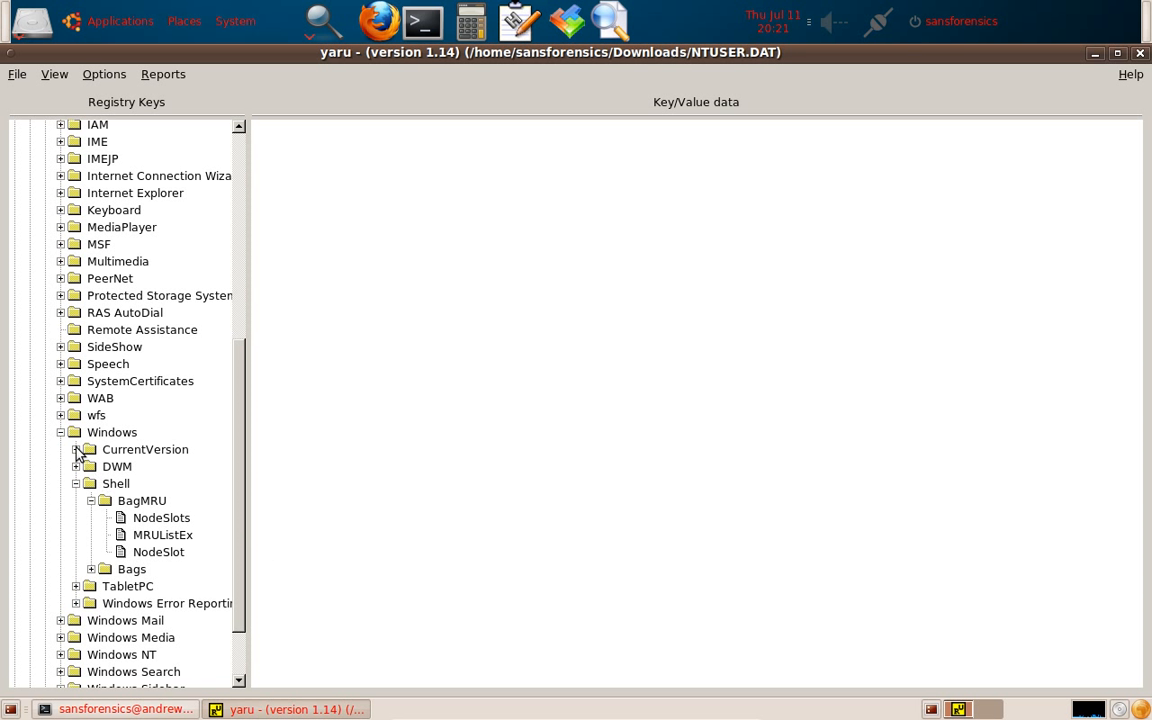
left_click(60, 432)
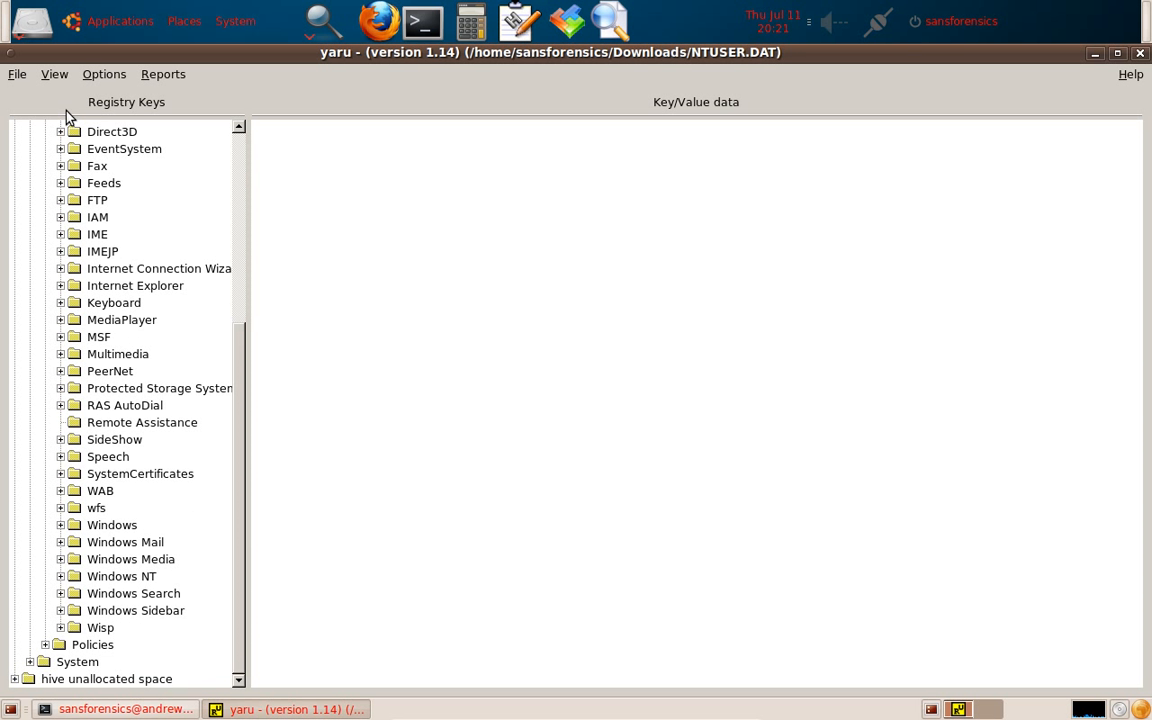
Step: Open the UsrClass.dat hive from the Downloads folder
left_click(18, 74)
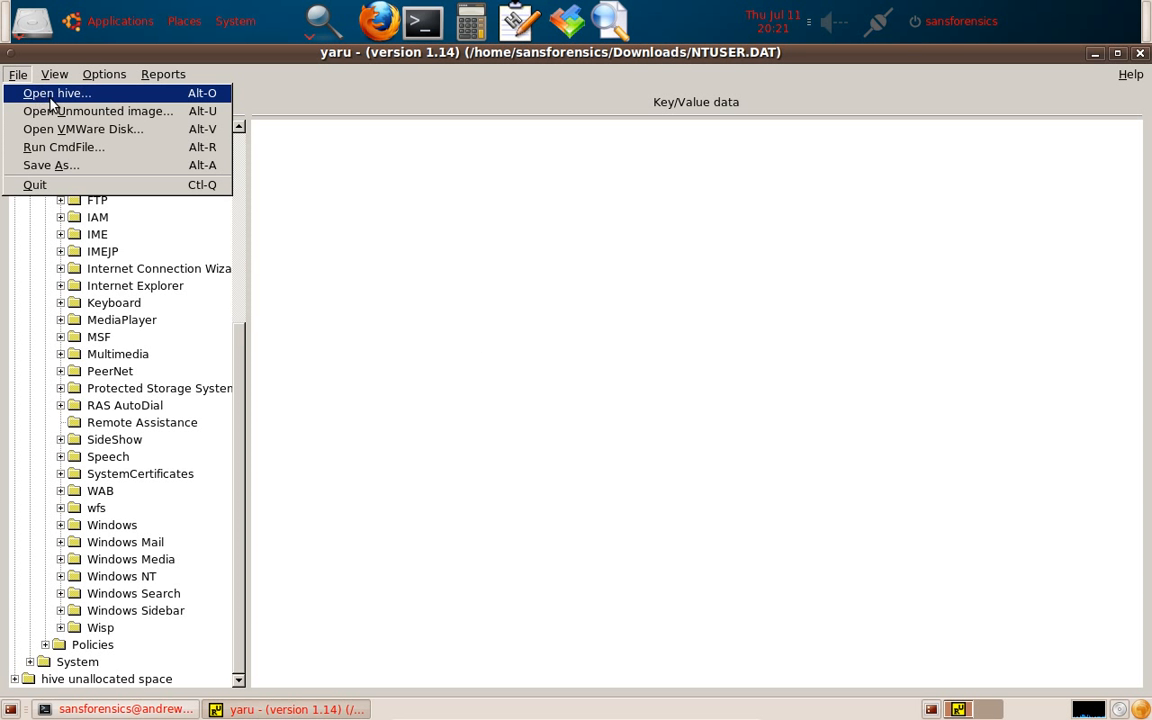
left_click(49, 97)
left_click(97, 182)
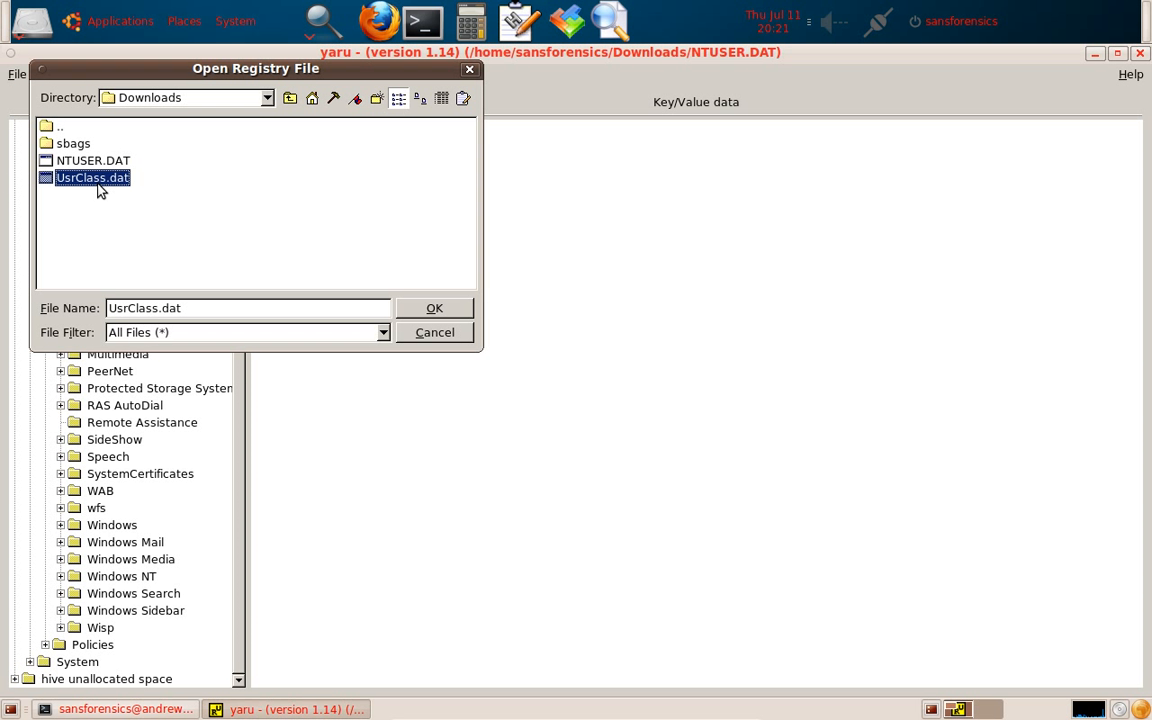
double_click(97, 180)
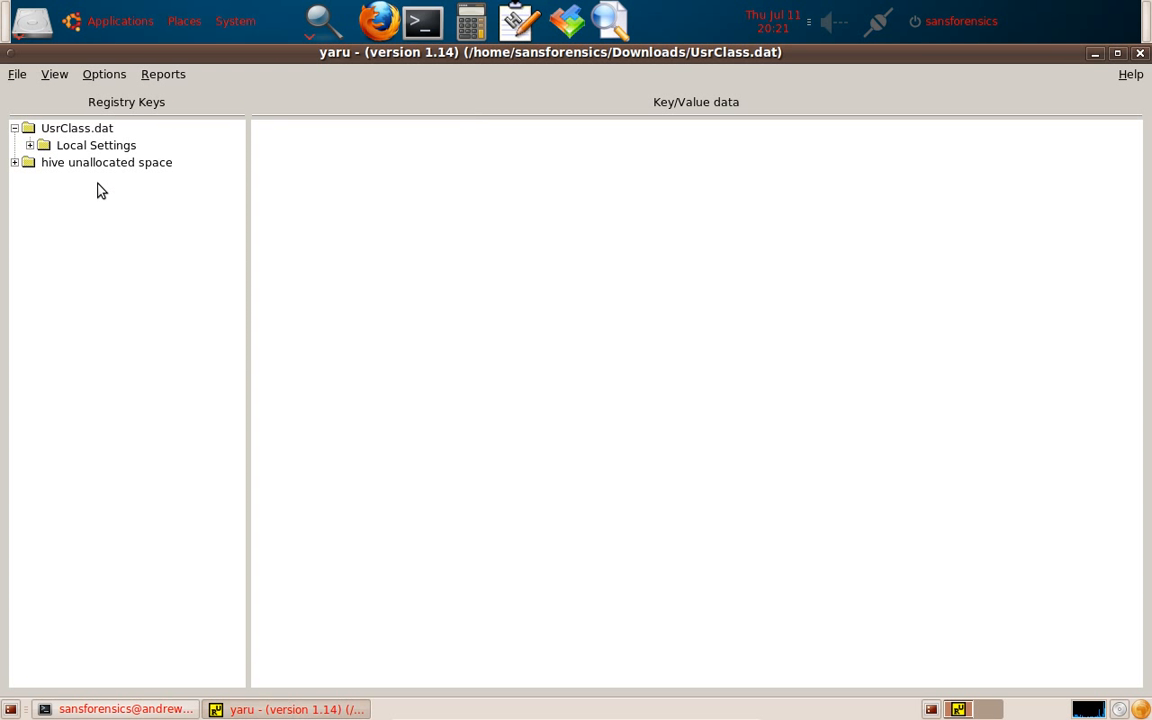
Step: Expand Local Settings\Software\Microsoft\Windows\Shell in the UsrClass.dat tree
left_click(30, 145)
left_click(45, 180)
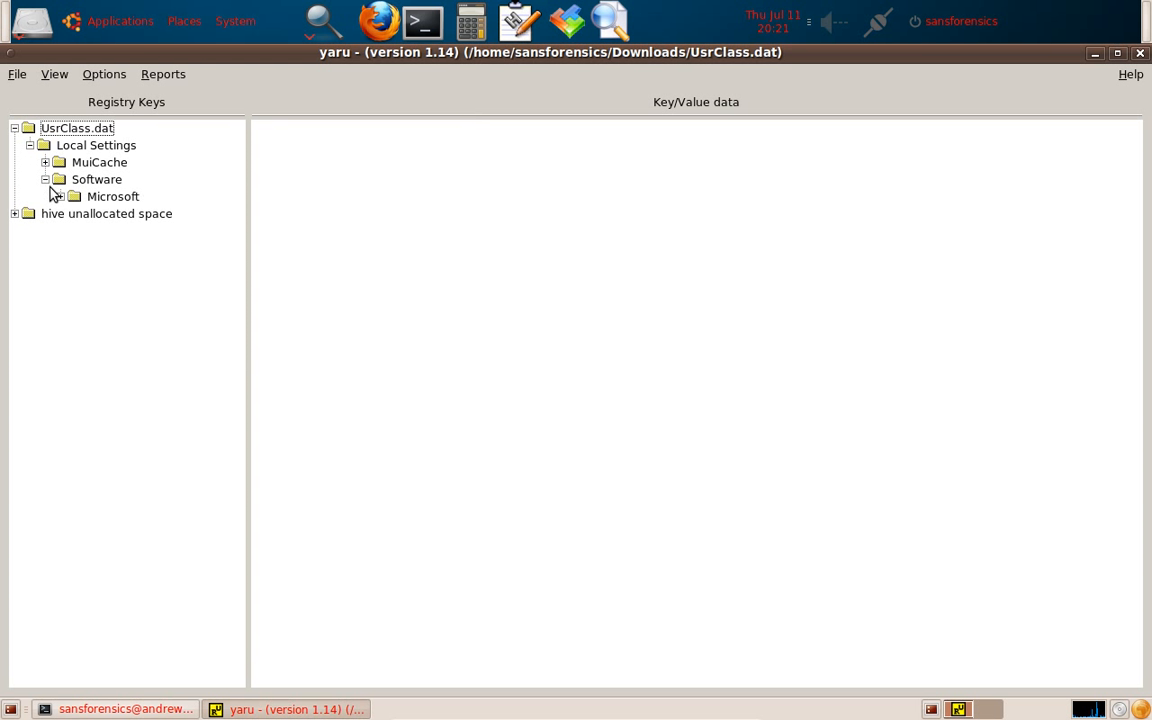
left_click(60, 197)
left_click(75, 214)
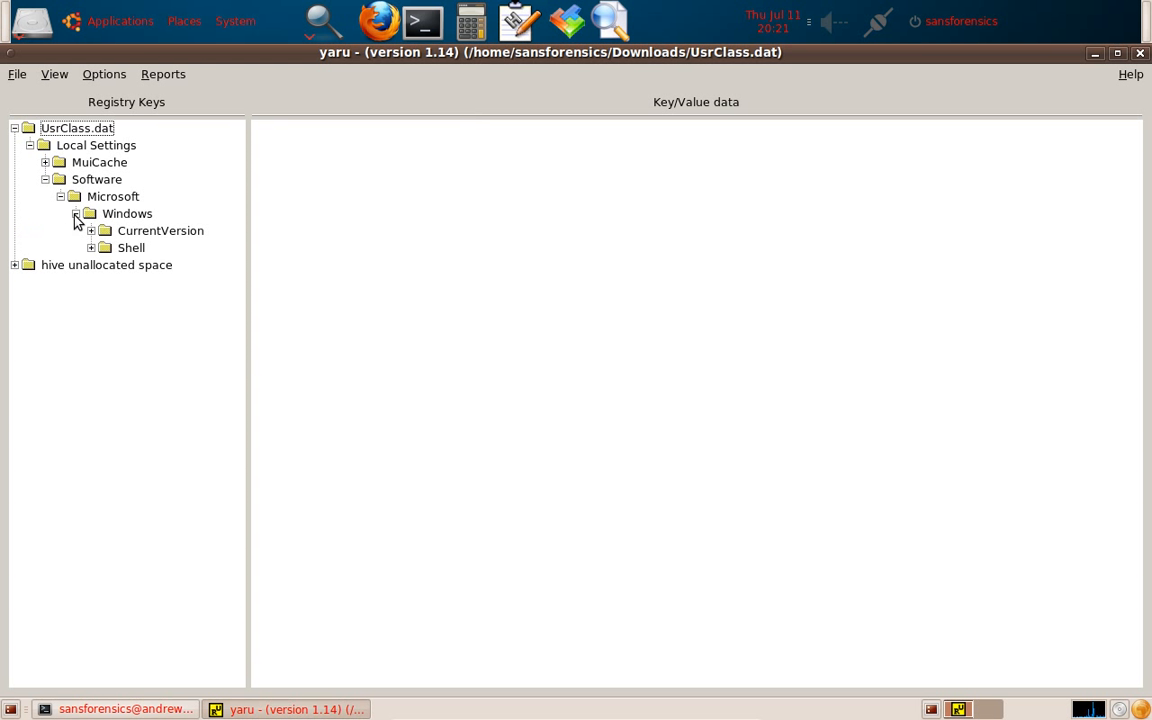
left_click(91, 248)
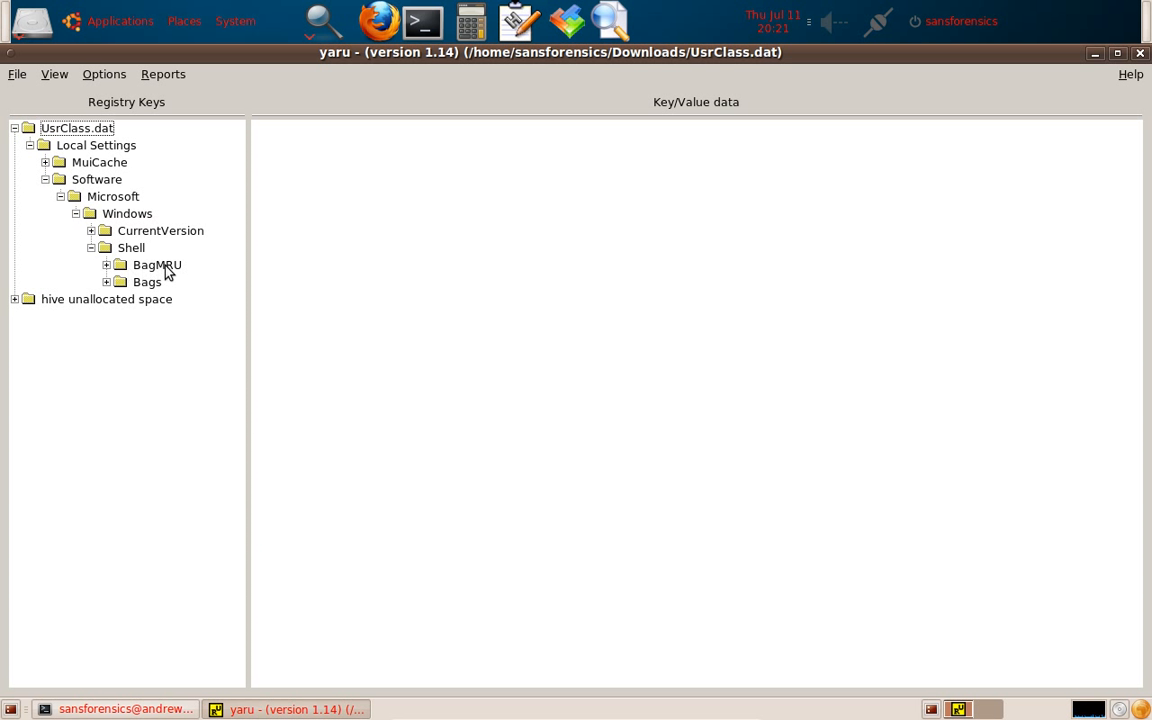
Step: Check the subkeys of Bags under Shell, collapse it, and expand BagMRU
left_click(106, 282)
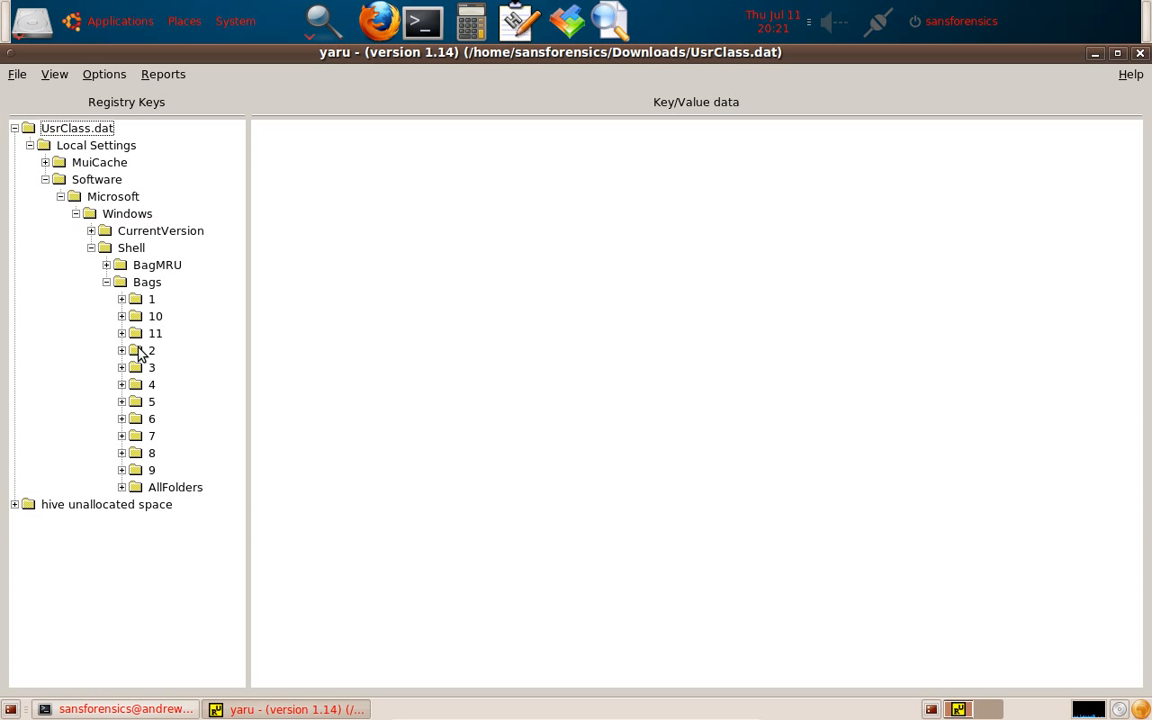
left_click(106, 282)
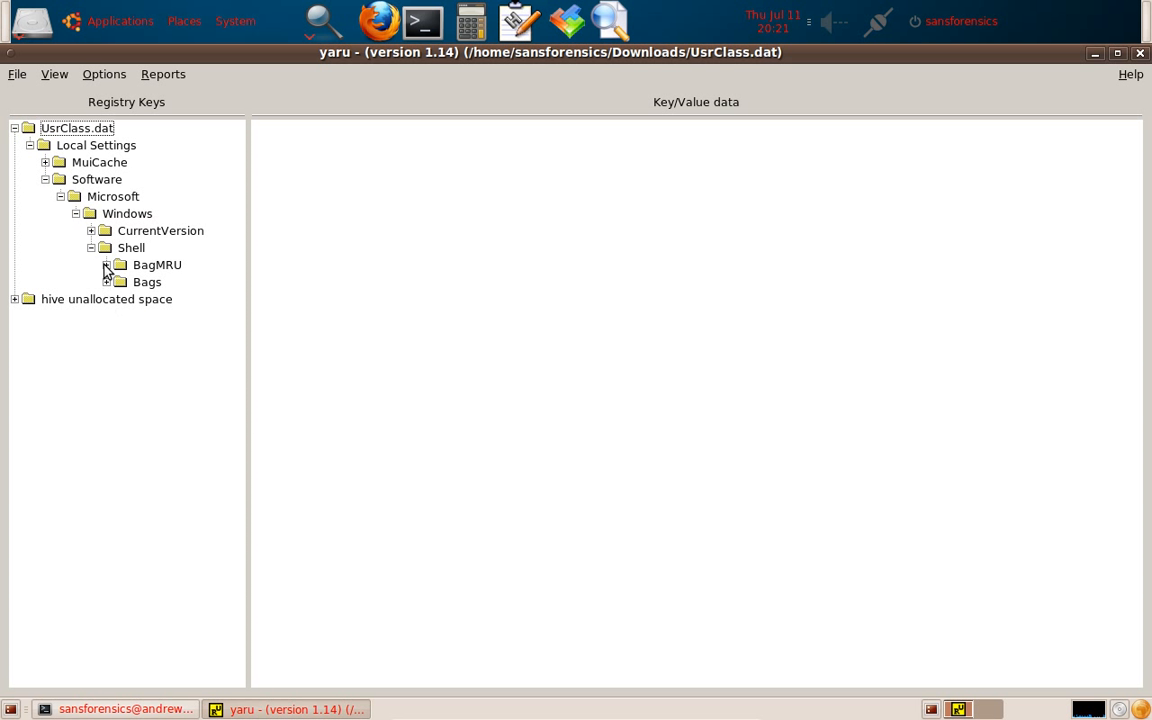
left_click(106, 265)
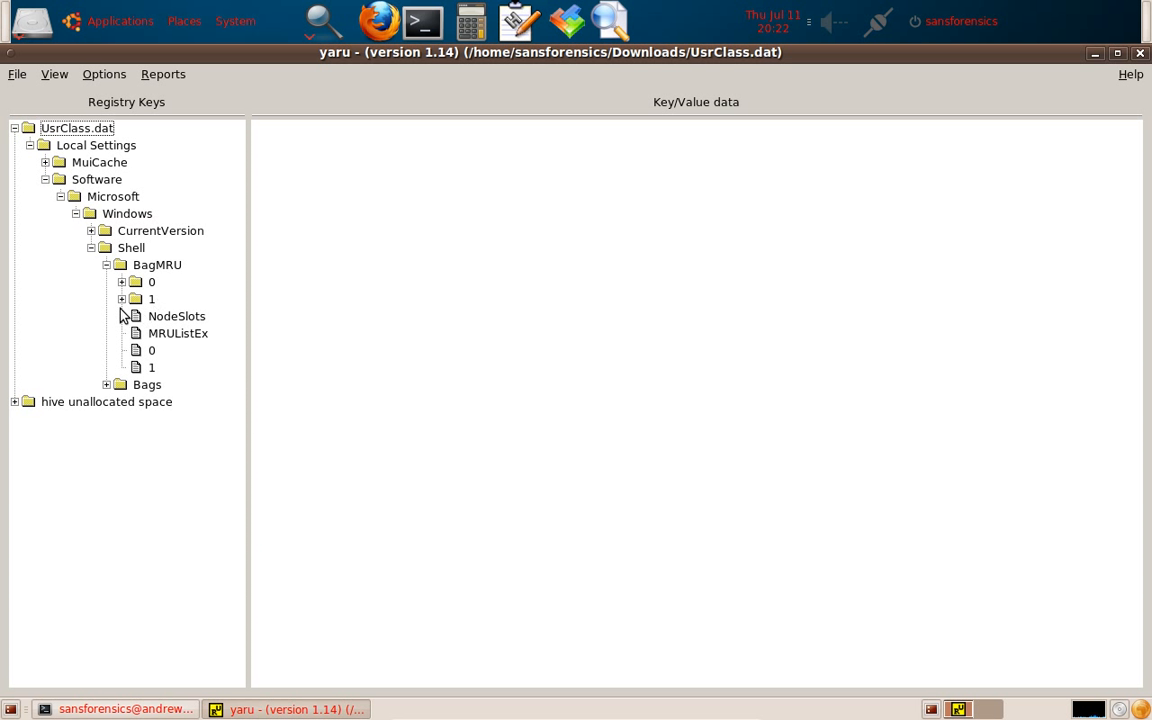
Step: Examine the data of the BagMRU key and its binary values 0 and 1
left_click(139, 355)
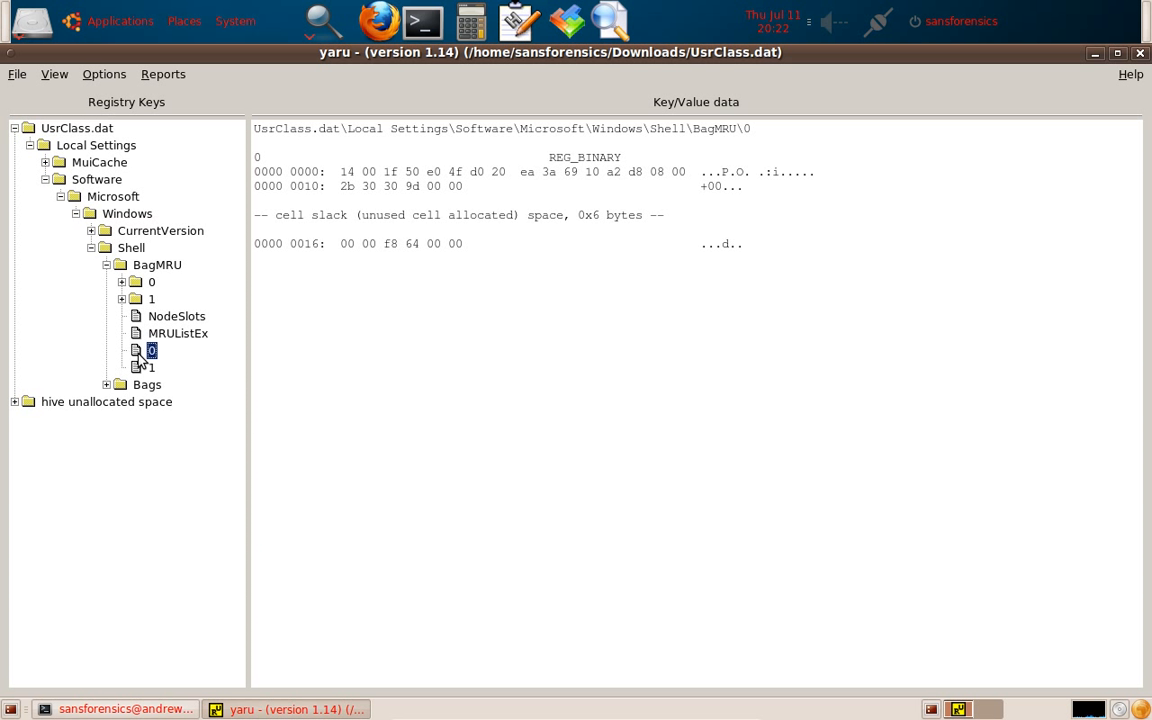
left_click(158, 267)
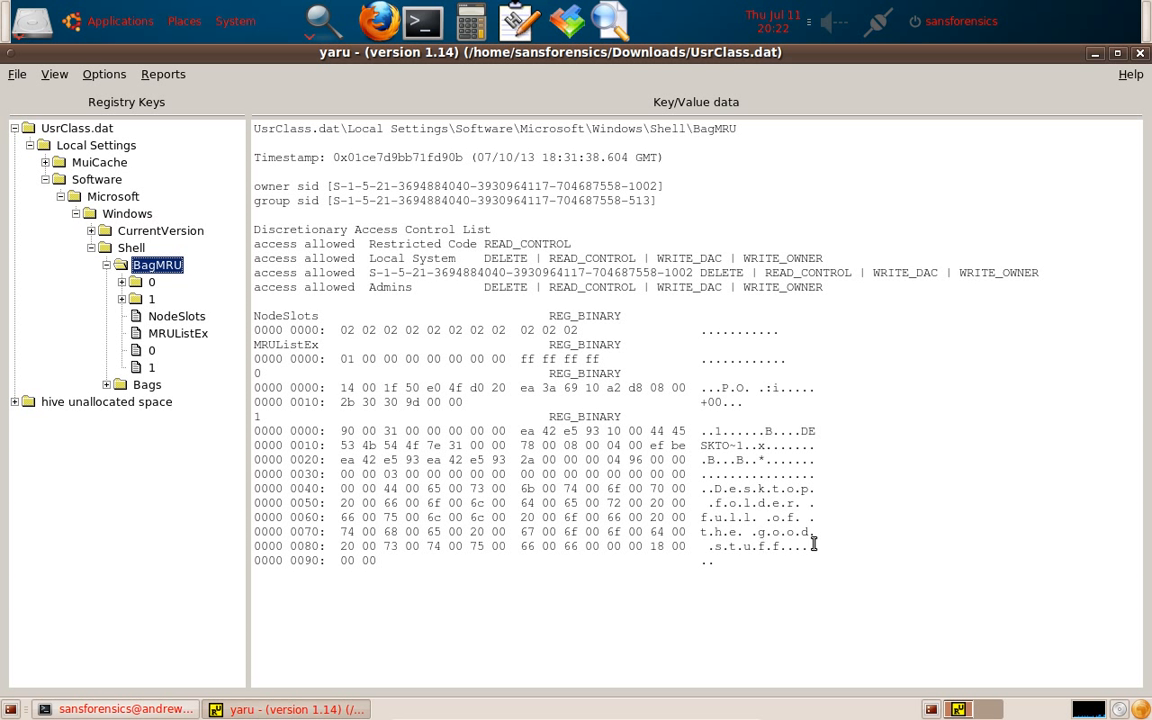
left_click(131, 249)
left_click(136, 262)
left_click(148, 350)
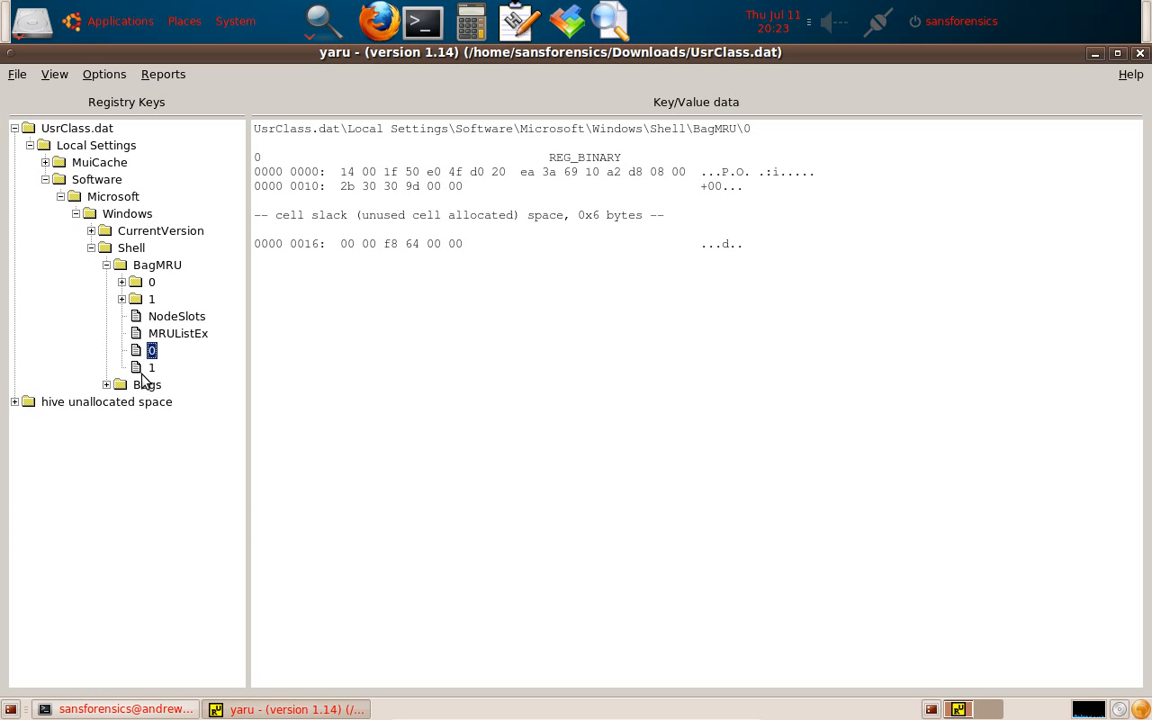
left_click(150, 367)
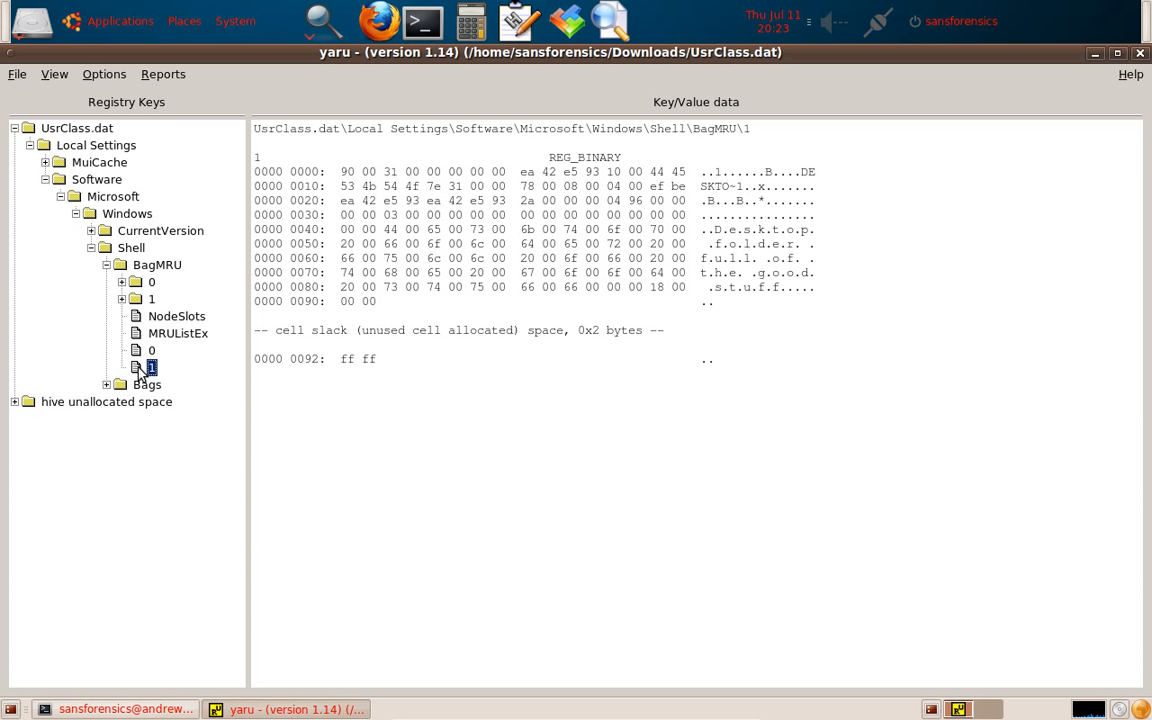
Step: Expand subkey 1 of BagMRU and display the data of its value 0
left_click(121, 299)
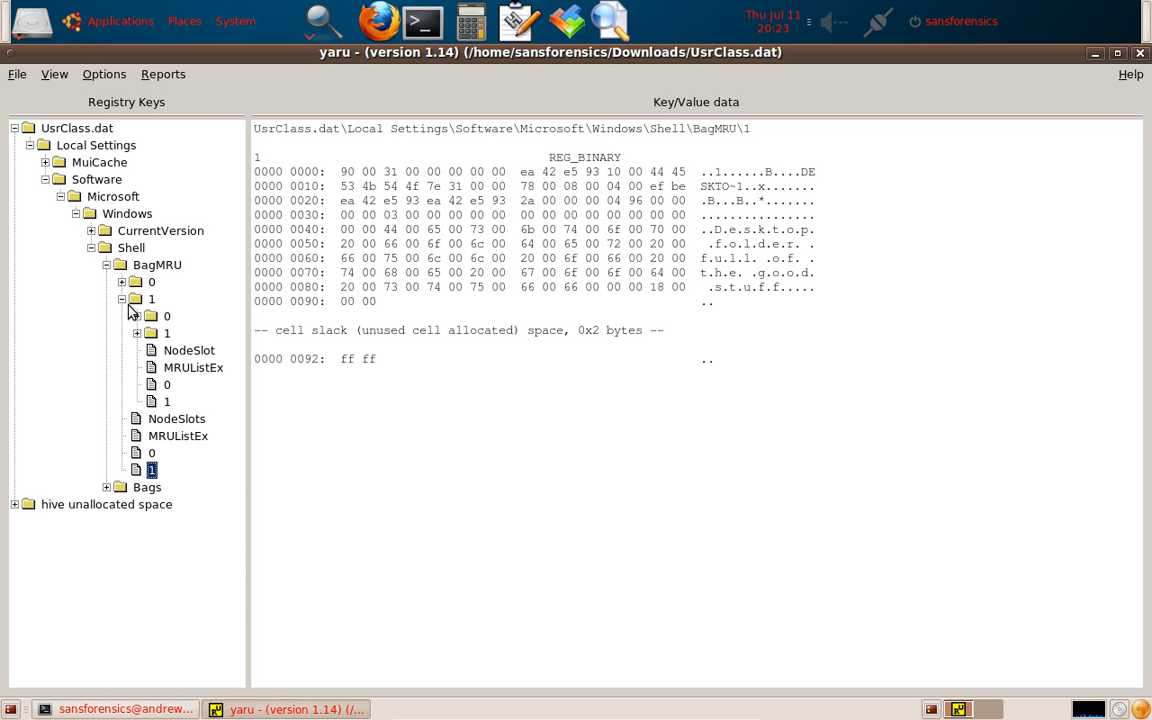
left_click(165, 385)
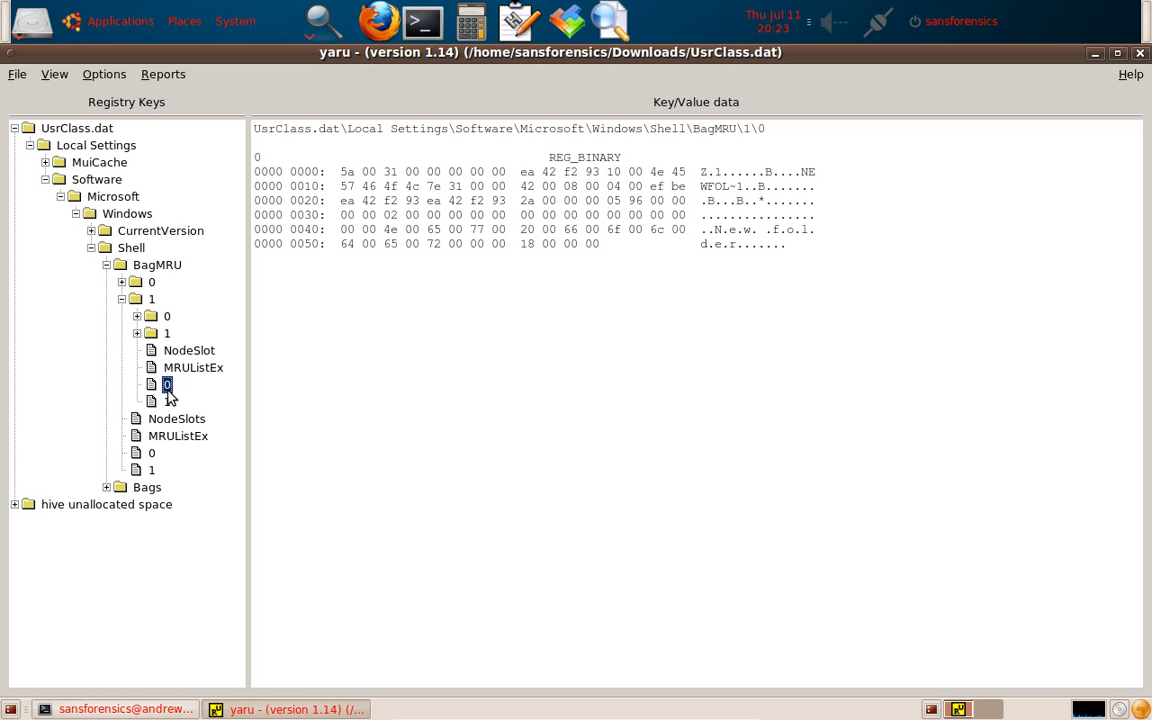
Step: Compare the folder names stored in values 0 and 1 of the BagMRU\1 key
left_click_drag(716, 232, 728, 246)
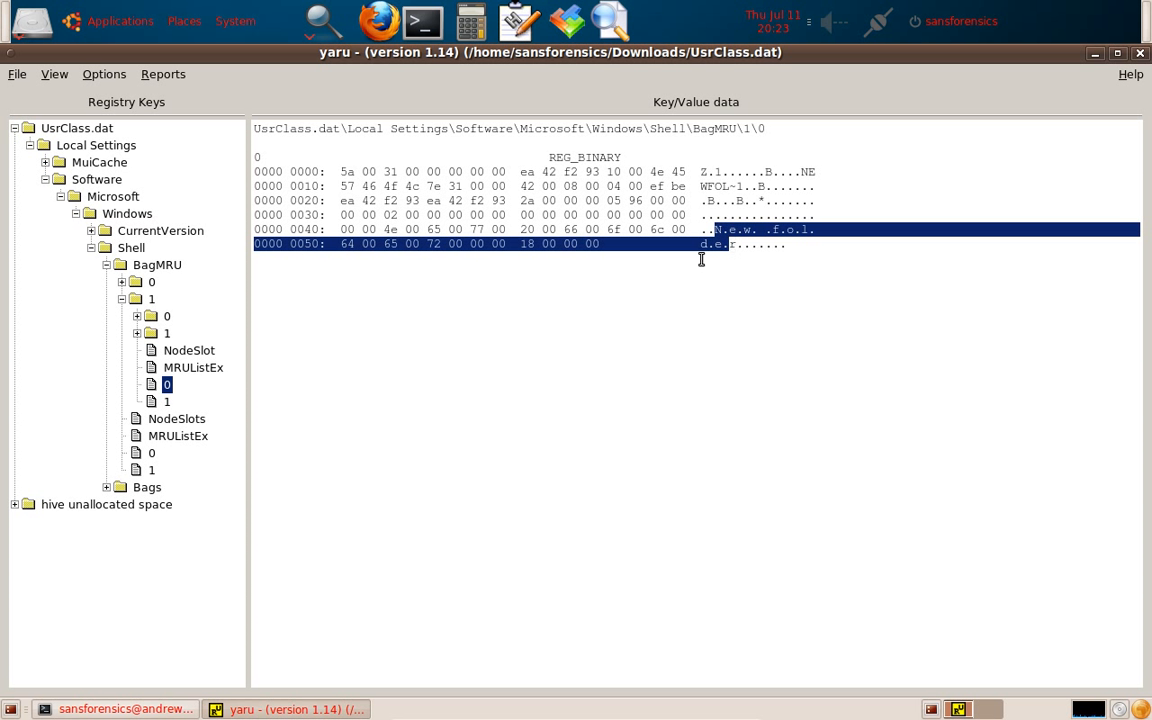
left_click(155, 401)
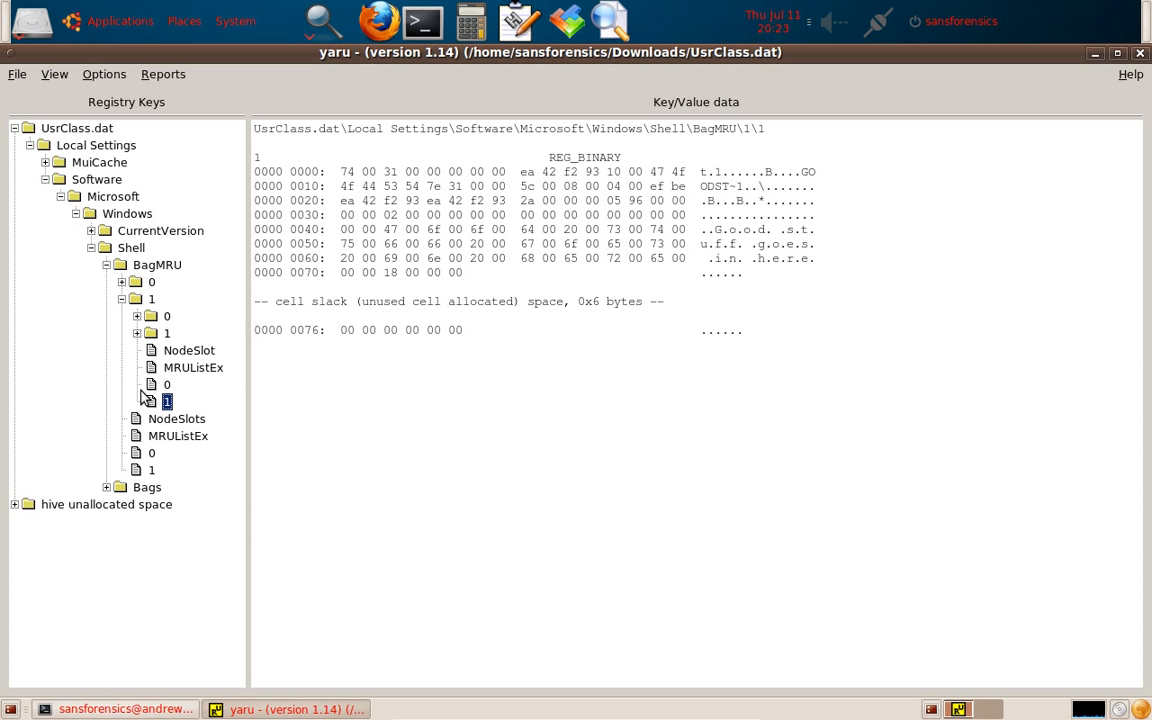
key("Up")
left_click_drag(714, 229, 736, 244)
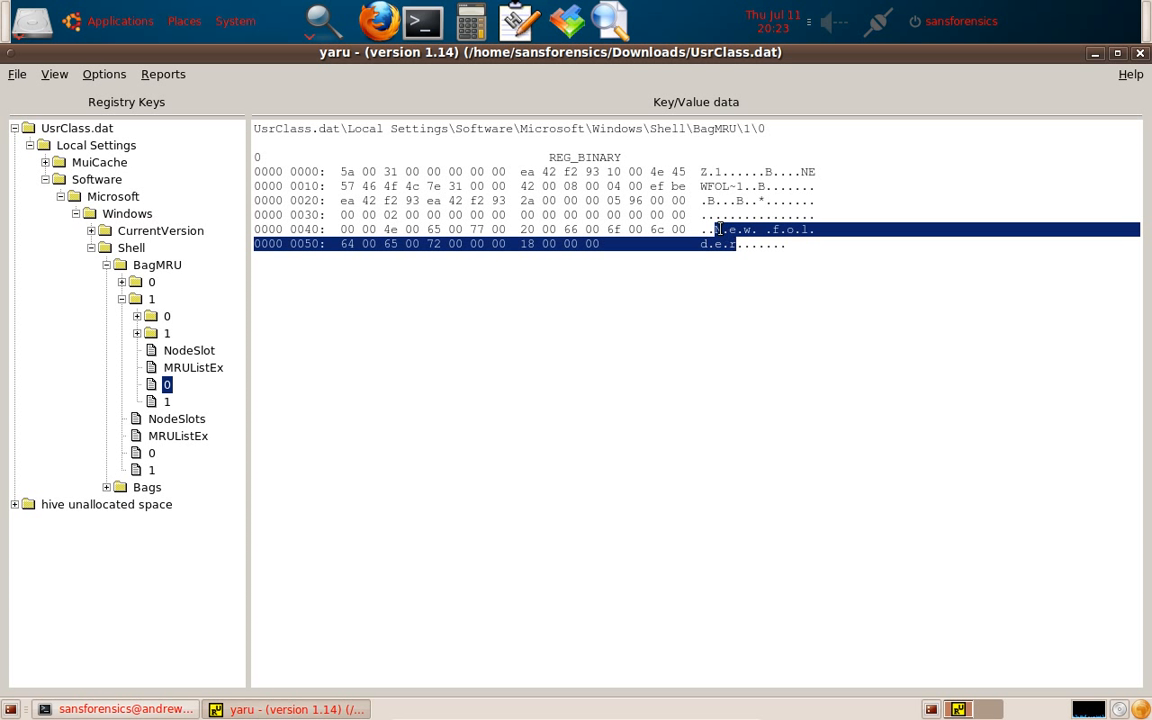
left_click(166, 401)
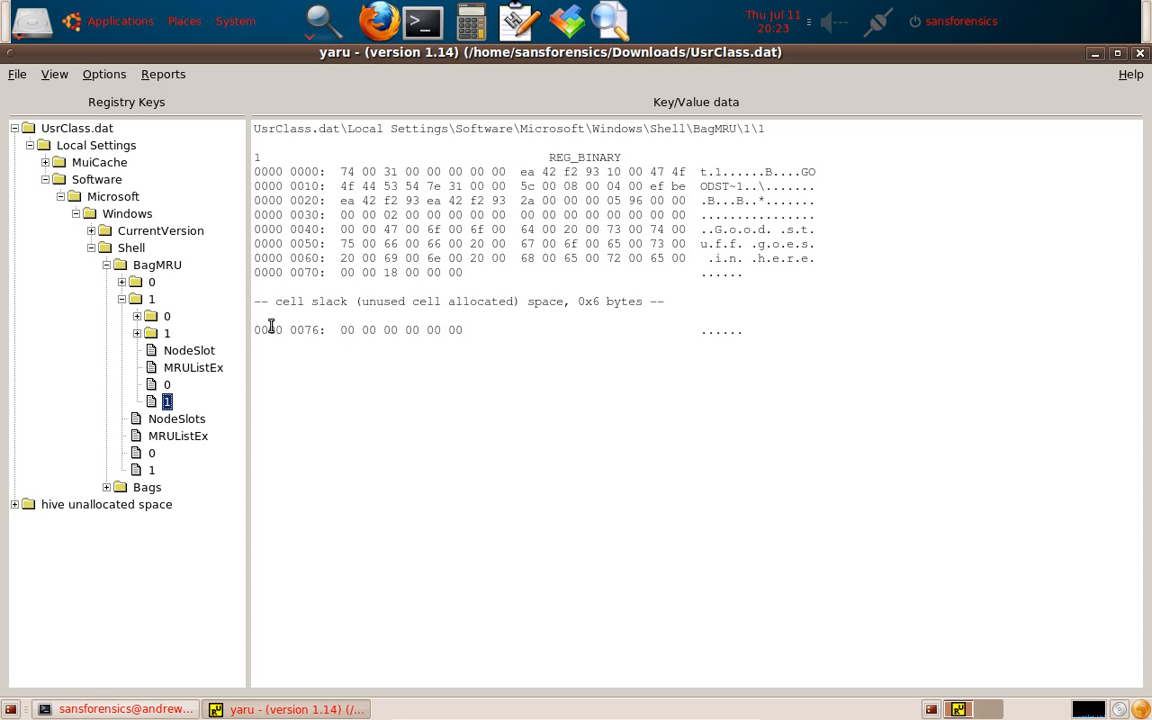
Step: Check the contents of subkeys 1 and 0 under BagMRU\1 for further nested folders
left_click(138, 333)
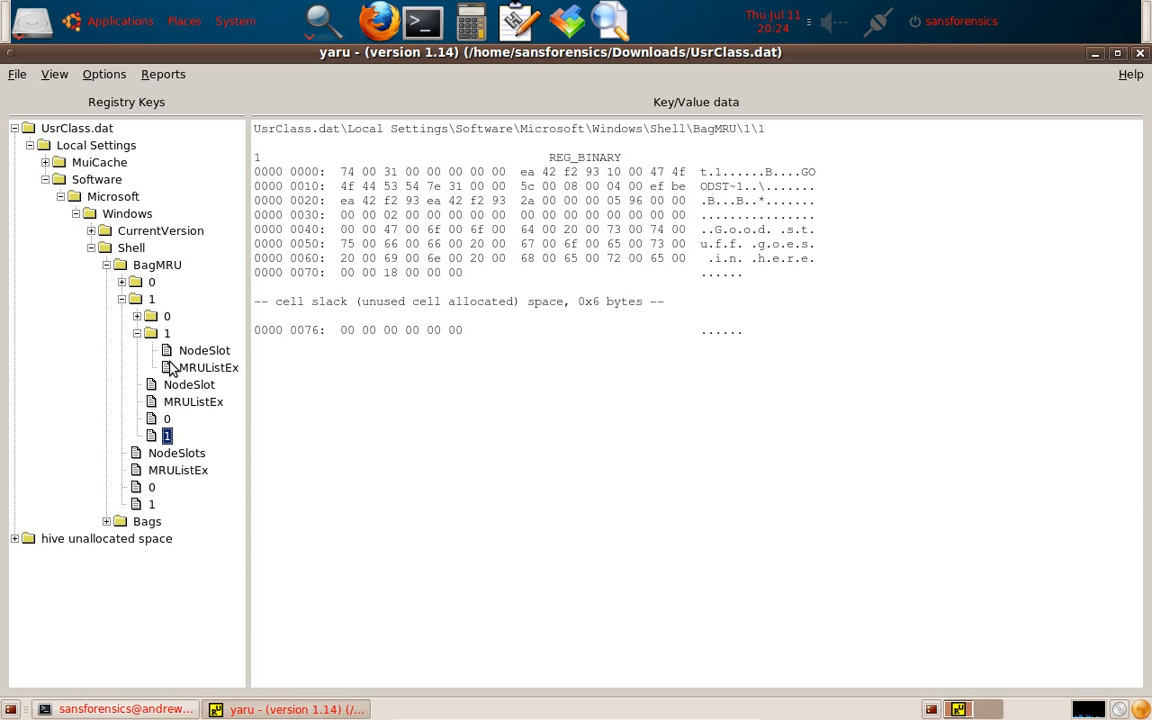
left_click(137, 333)
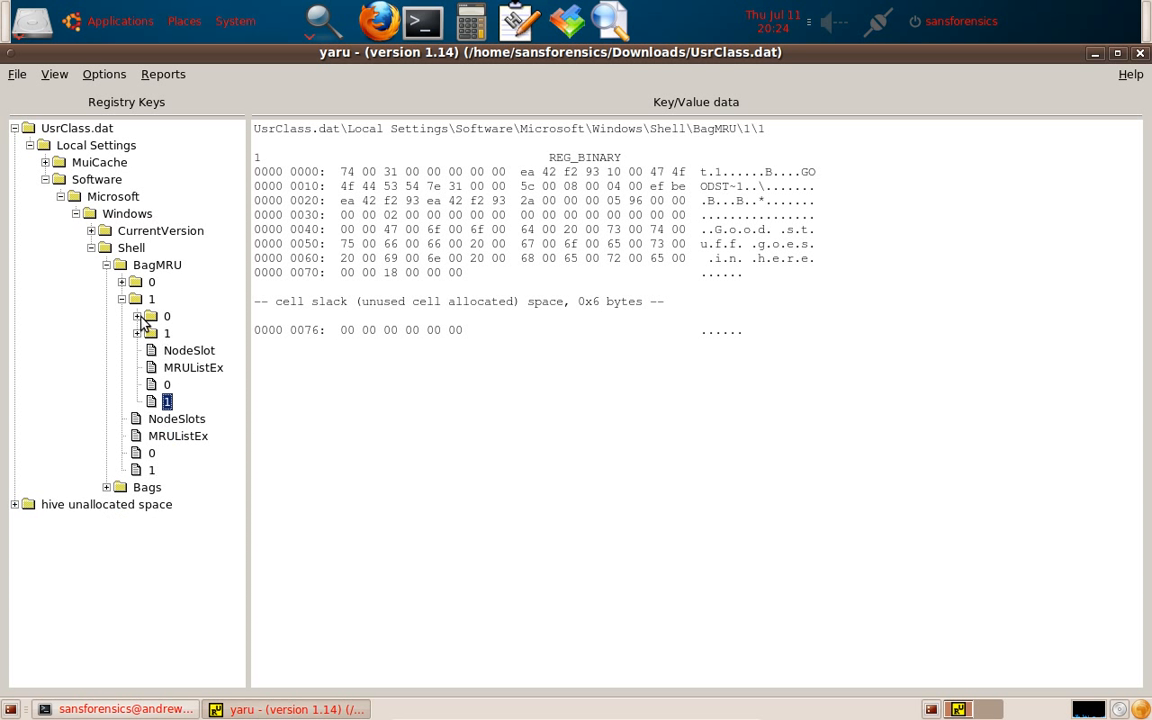
left_click(137, 316)
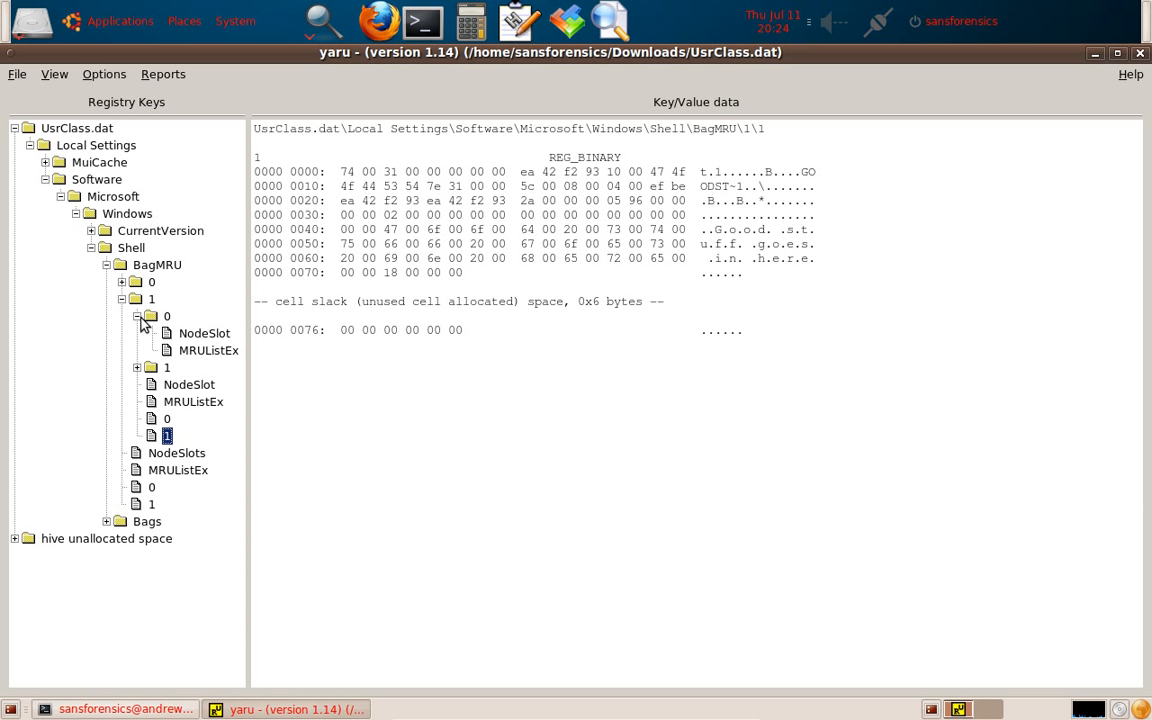
left_click(137, 316)
left_click(122, 299)
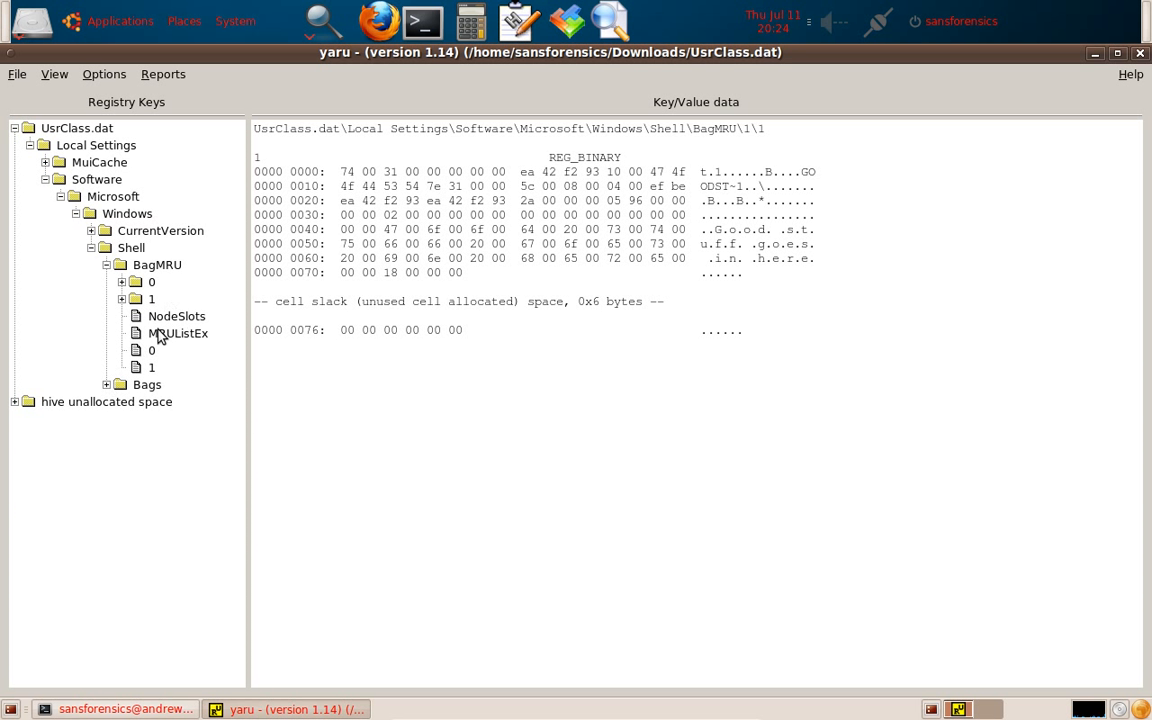
left_click(122, 299)
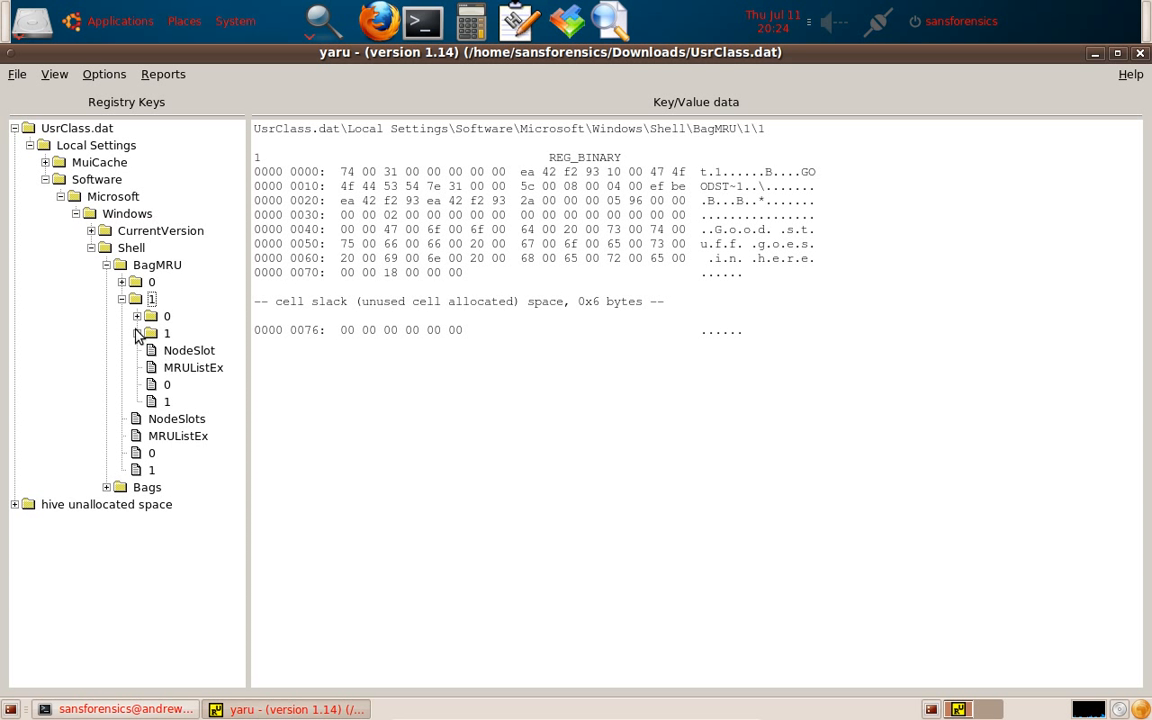
Step: Examine the NodeSlot and MRUListEx values of BagMRU\1\1 and list the Bags subkeys to match the slot number
left_click(137, 333)
left_click(195, 351)
left_click(203, 369)
left_click(204, 352)
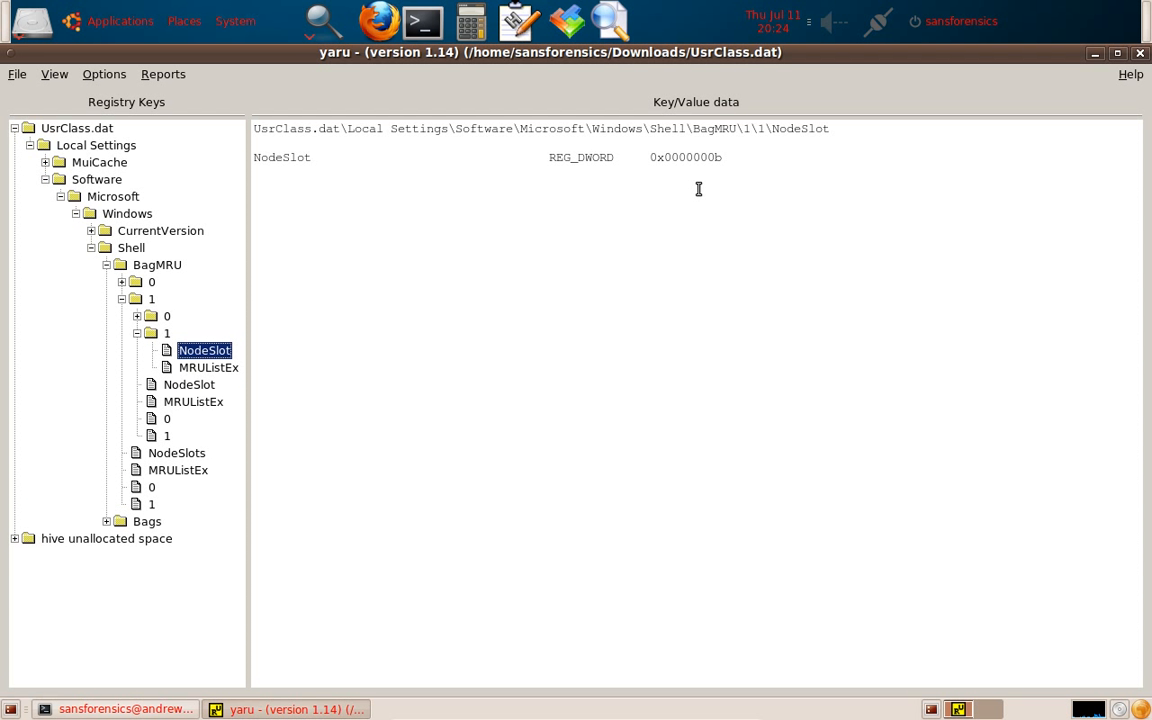
left_click(107, 521)
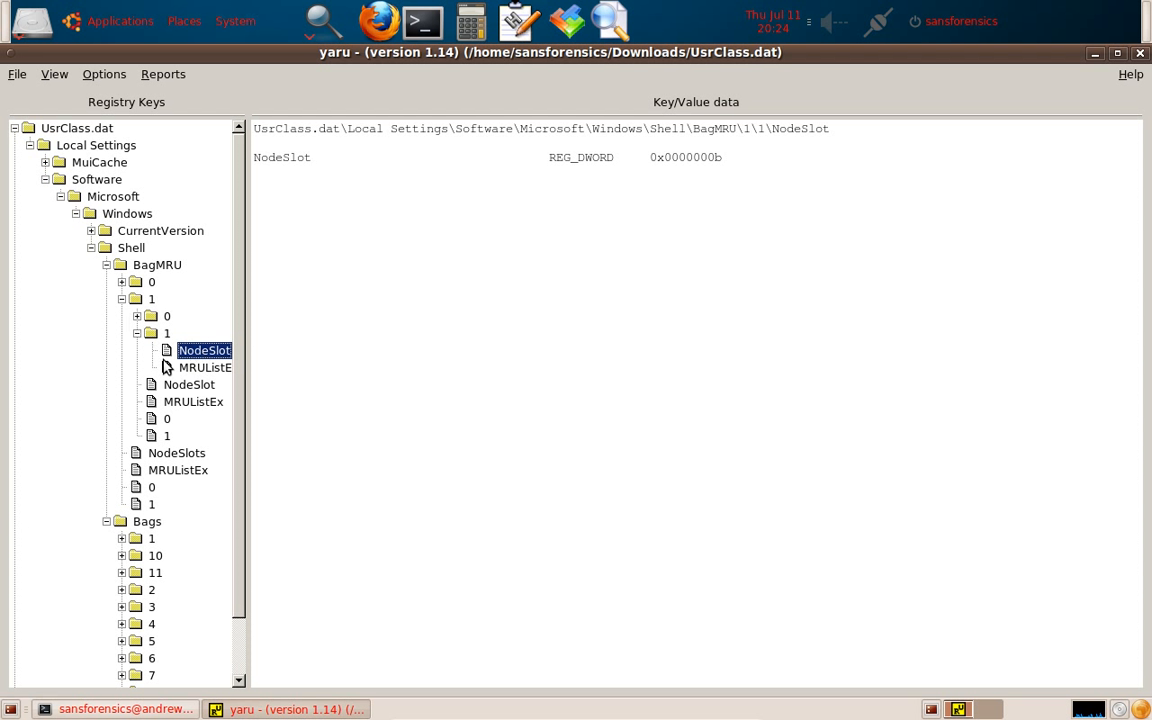
Step: Collapse the expanded Shell keys in the UsrClass.dat tree and close the registry viewer
left_click(137, 333)
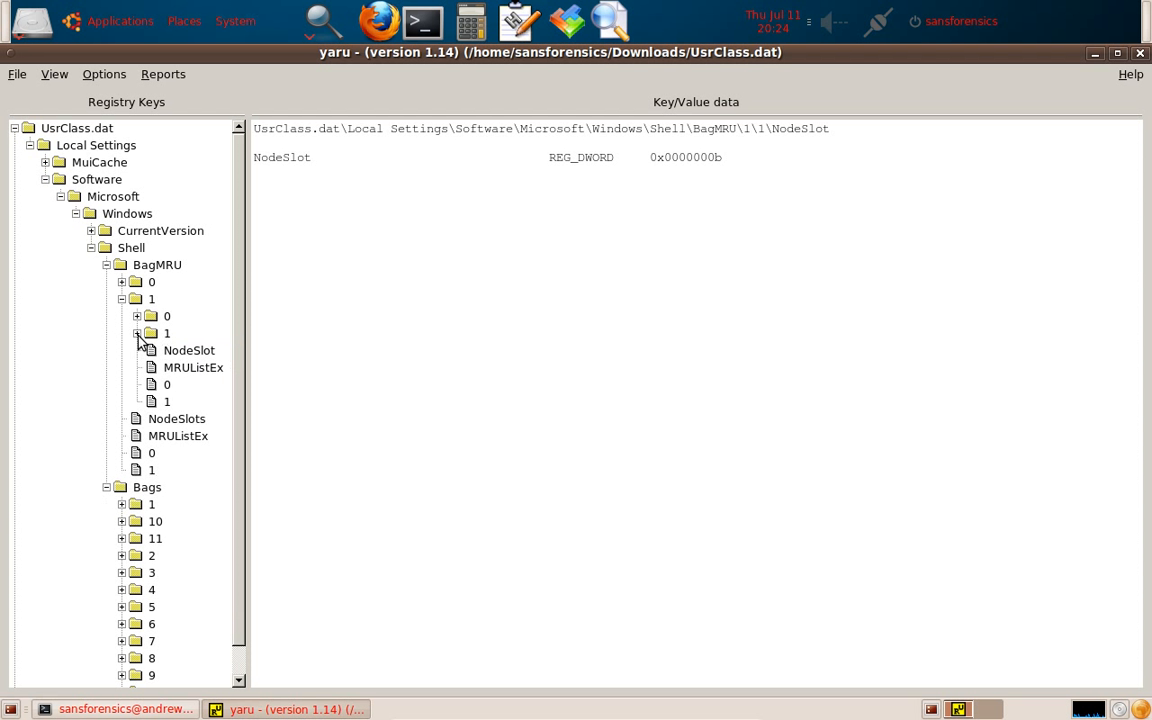
left_click(106, 487)
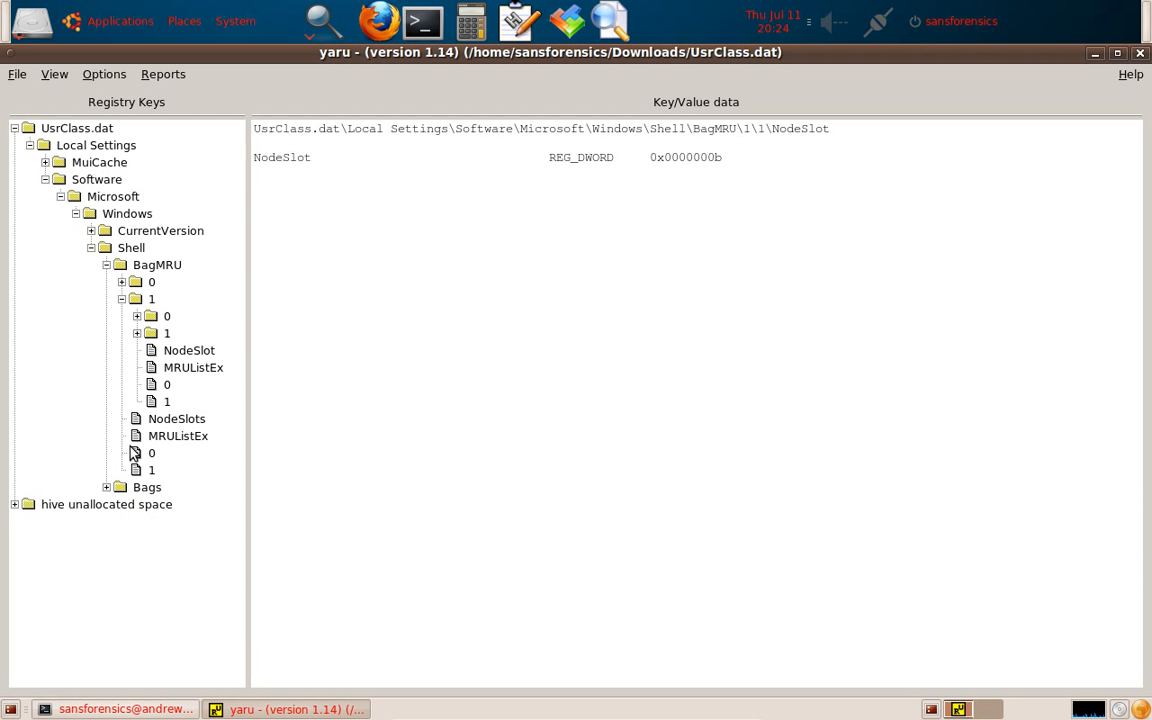
left_click(92, 250)
left_click(91, 248)
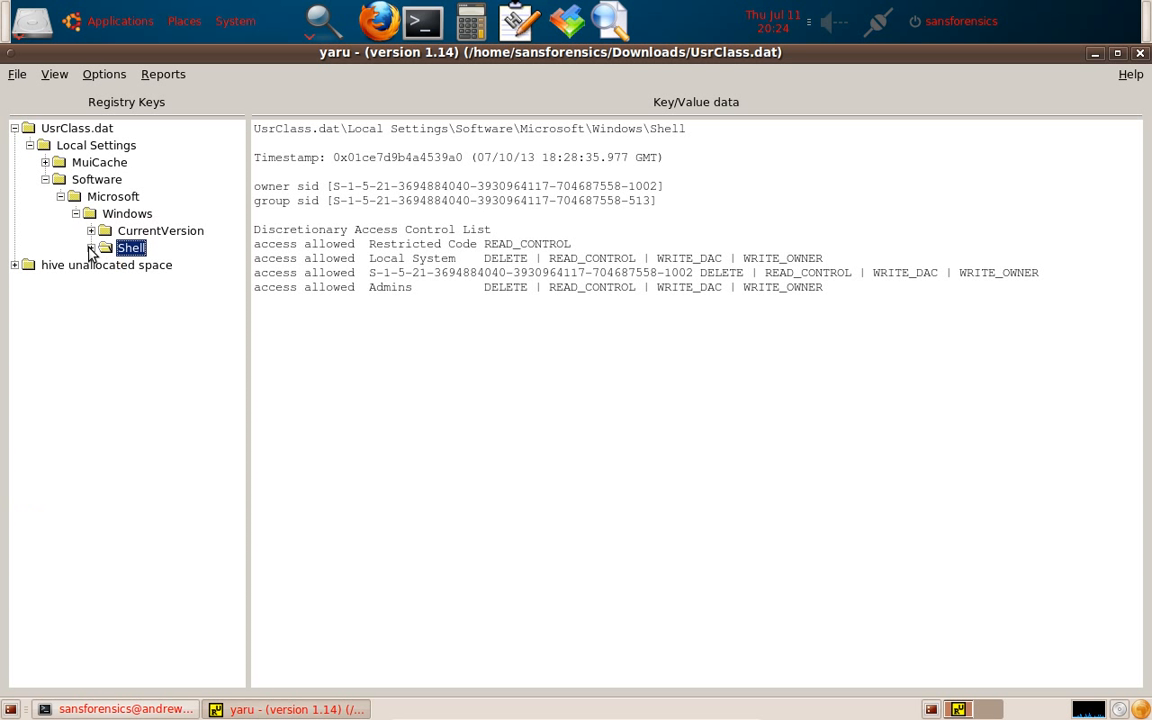
left_click(1140, 53)
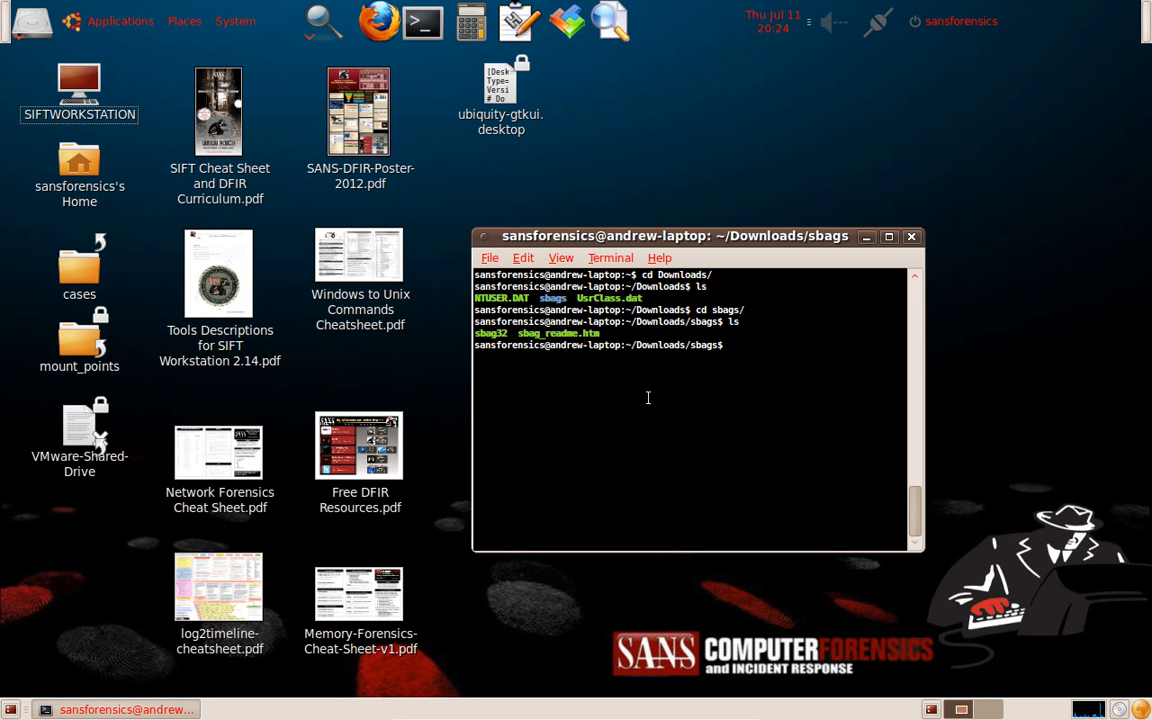
Step: Run ./sbag32 on /home/sansforensics/Downloads/UsrClass.dat with the -csv option, redirecting the results to output.csv
type("./sbag32")
type("/home/s")
key("Tab")
type("Dow")
key("Tab")
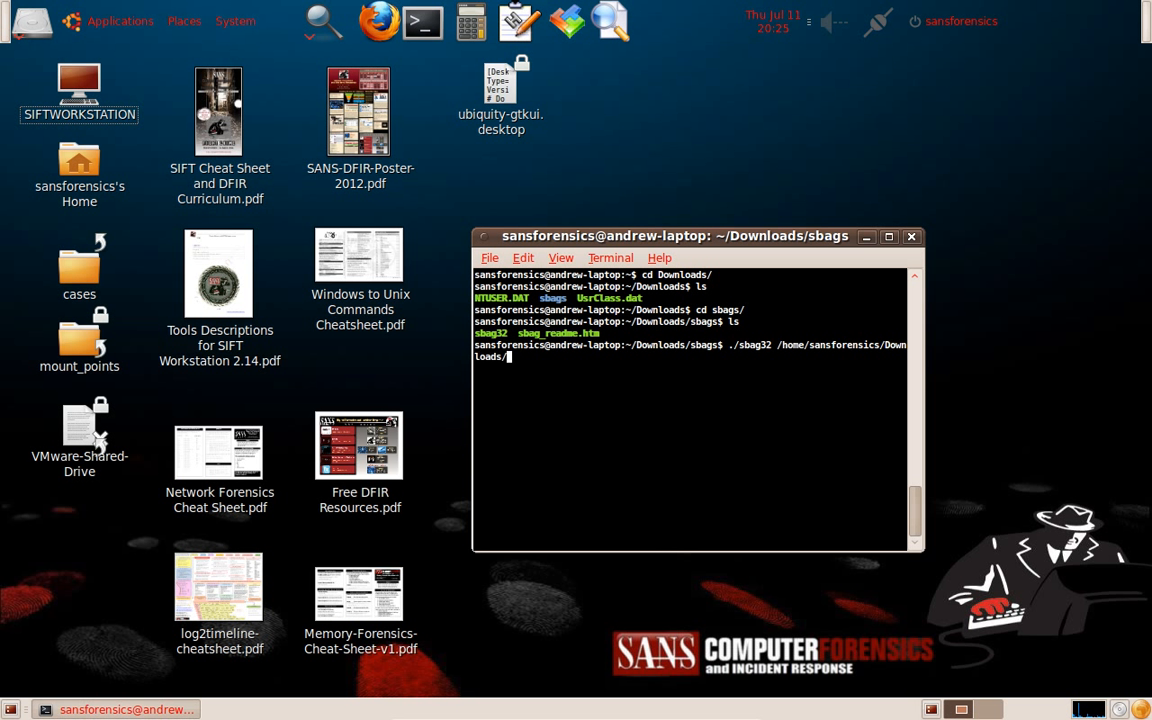
type("U")
key("Tab")
type("-csv")
type("out.")
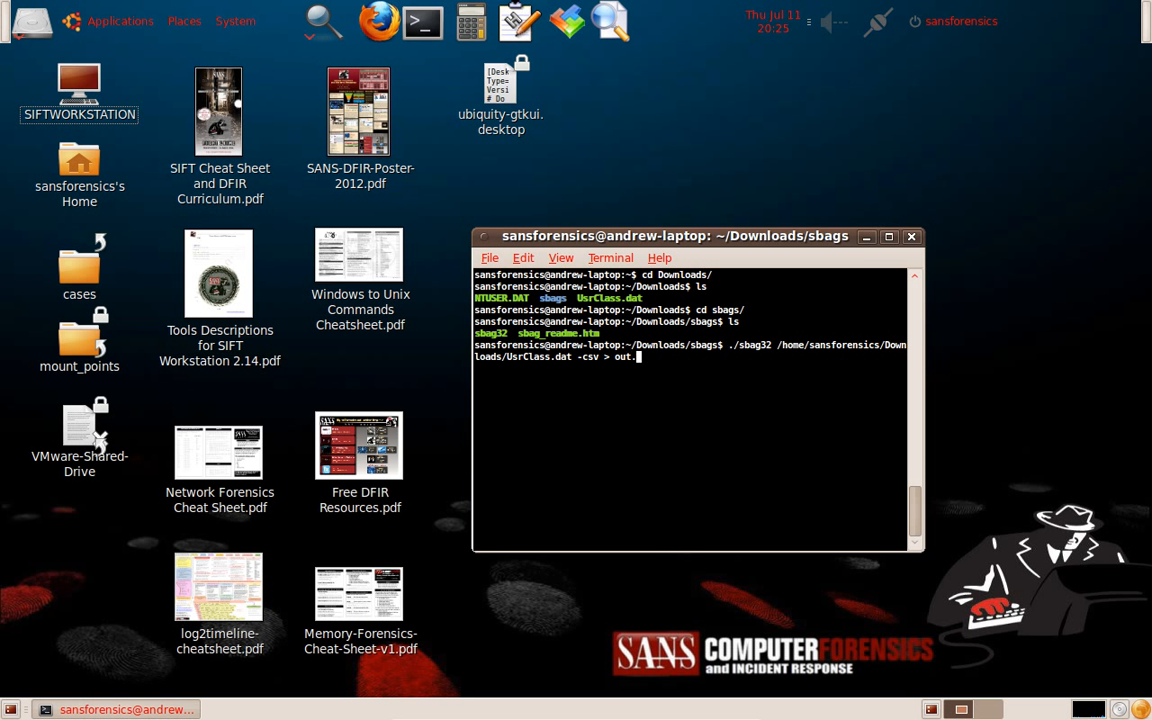
key("BackSpace")
type("csv")
key("Return")
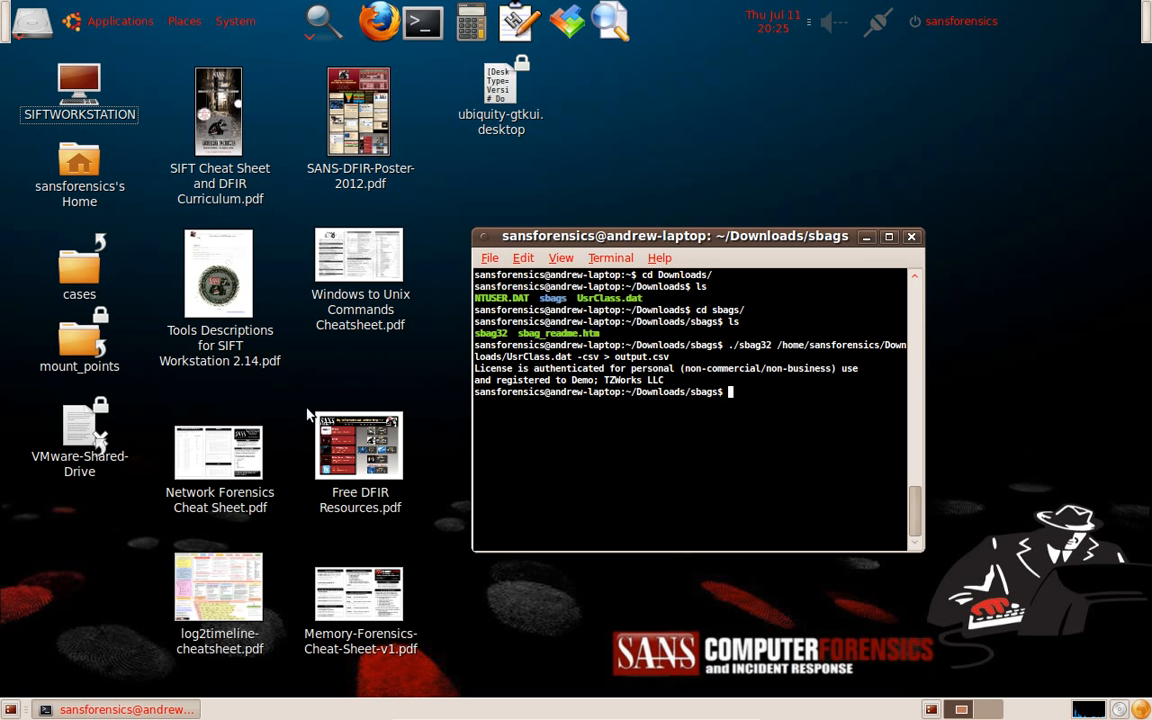
Step: Open output.csv from Downloads/sbags in OpenOffice.org Calc with tab and comma separators, and narrow column A to fit its dates
left_click(172, 21)
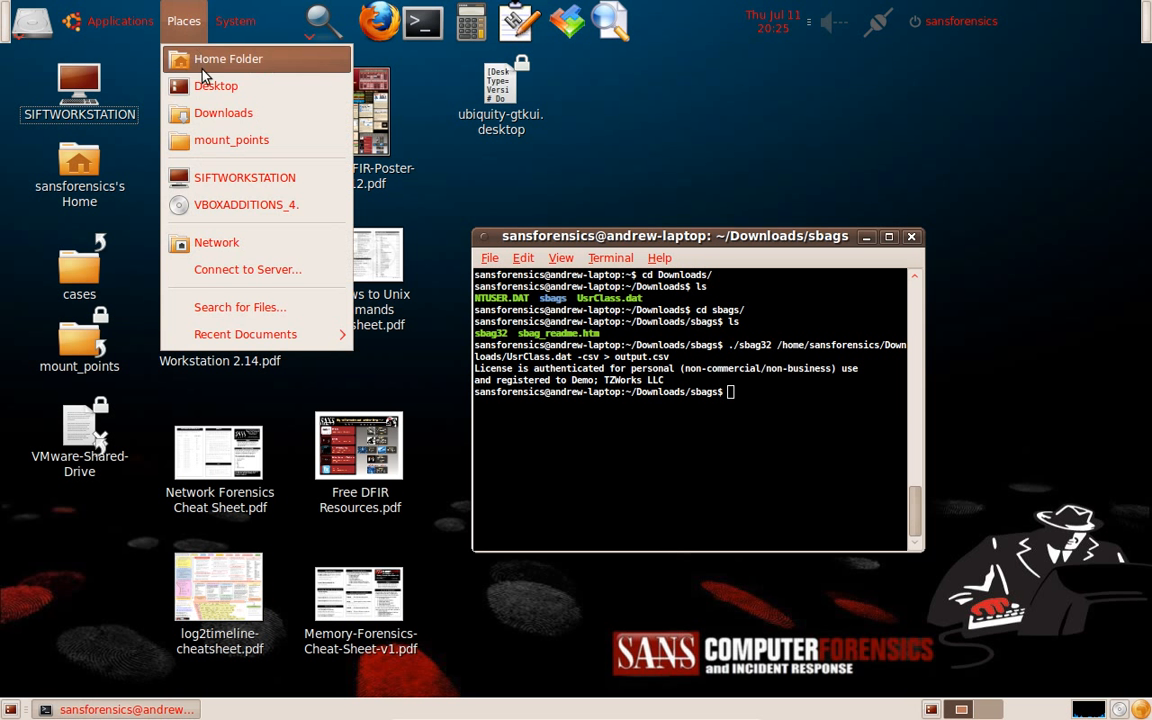
left_click(220, 112)
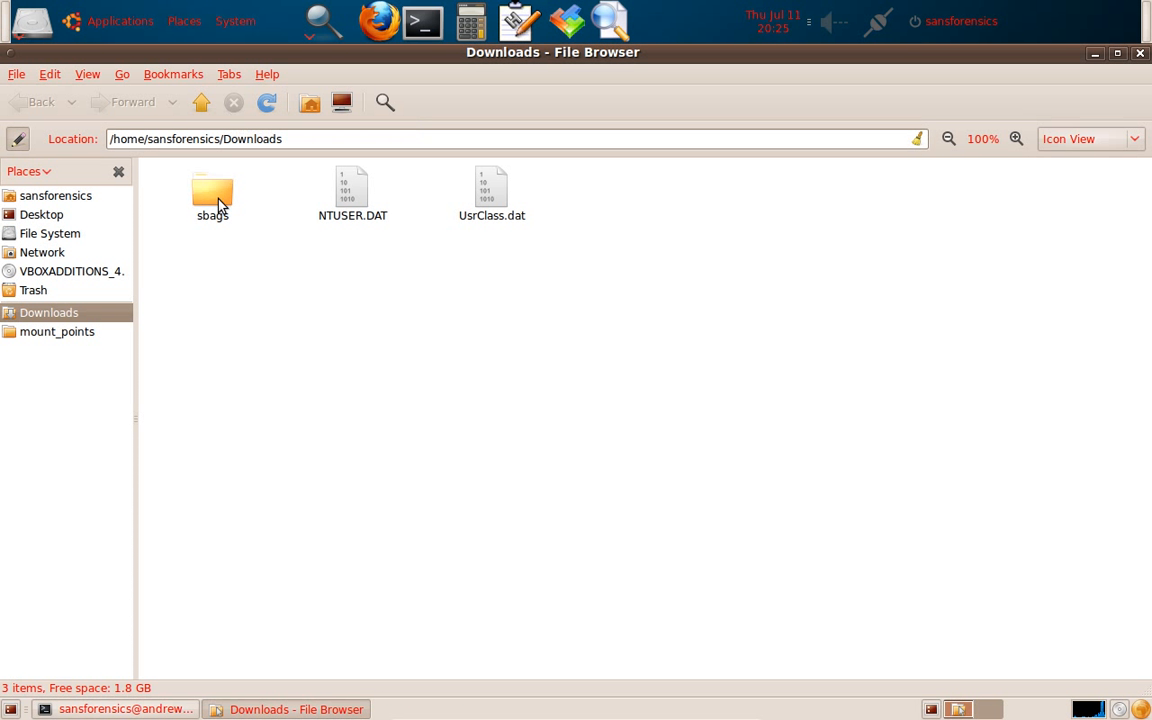
double_click(217, 200)
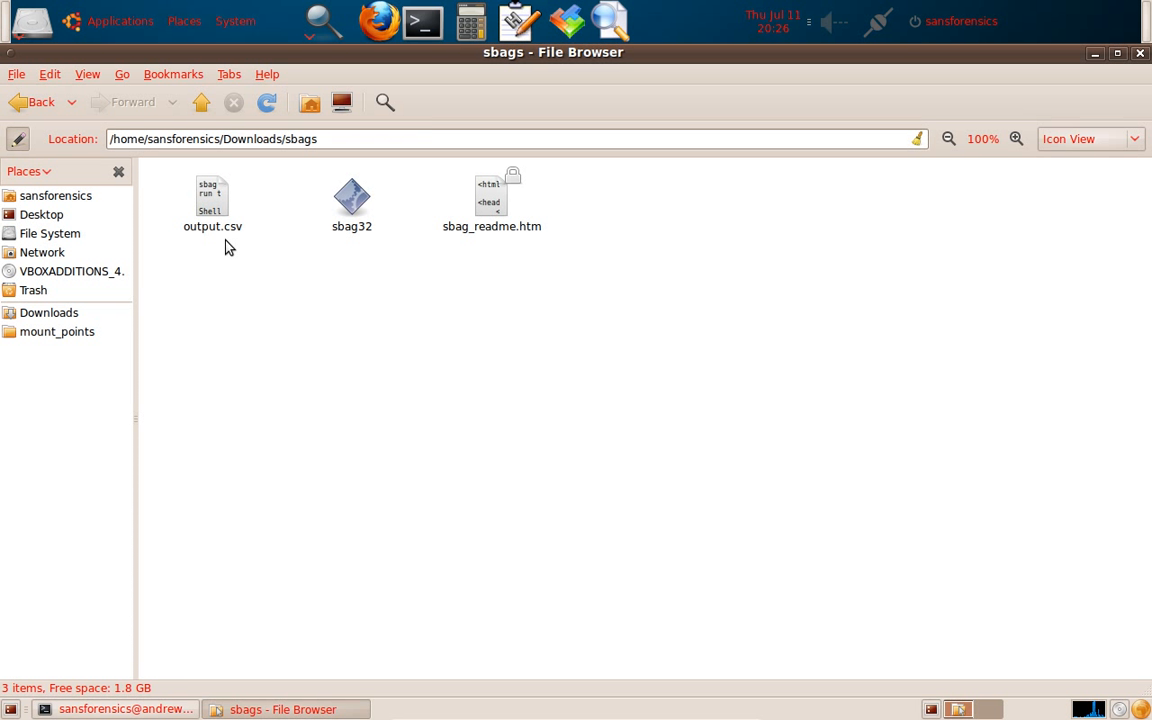
left_click(218, 214)
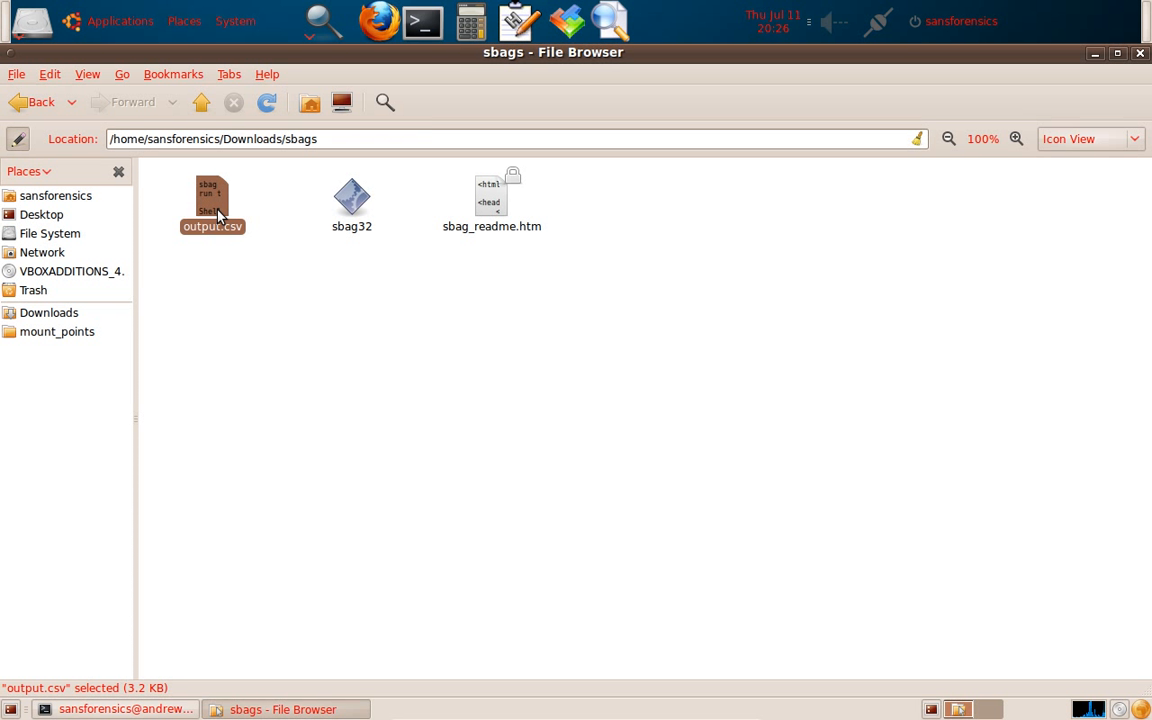
double_click(218, 214)
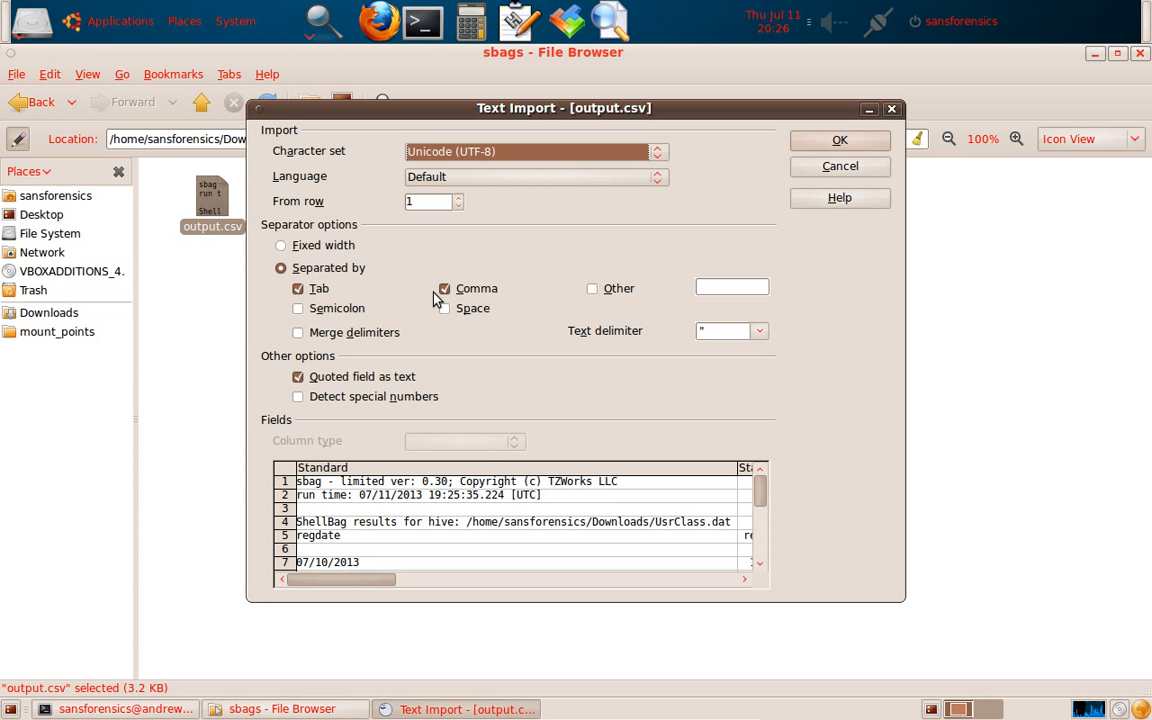
left_click(851, 141)
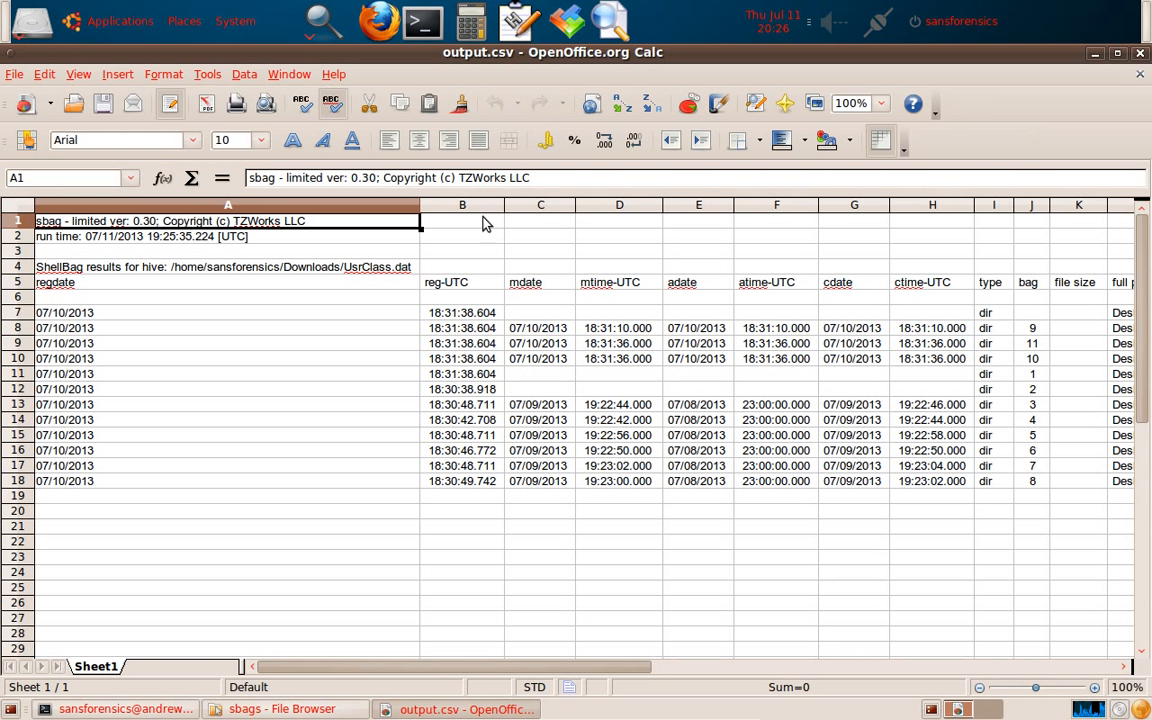
mouse_move(421, 204)
left_mouse_down()
mouse_move(194, 205)
mouse_move(445, 230)
mouse_move(419, 224)
left_mouse_up()
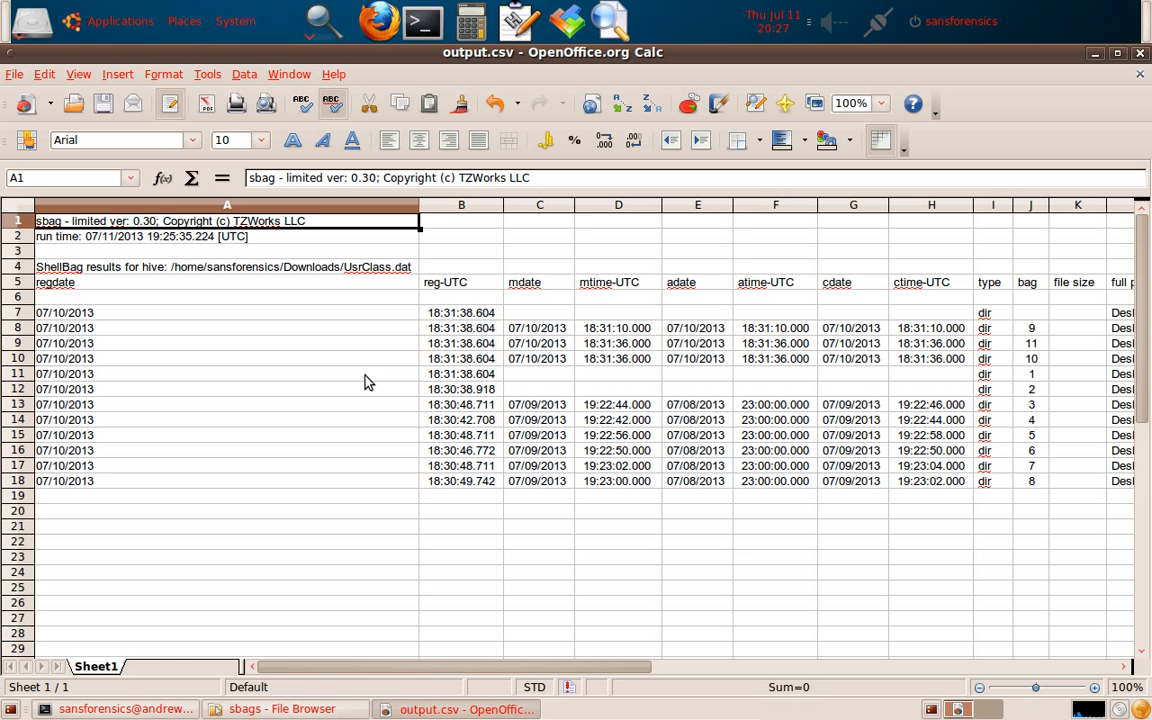
left_click_drag(419, 205, 123, 205)
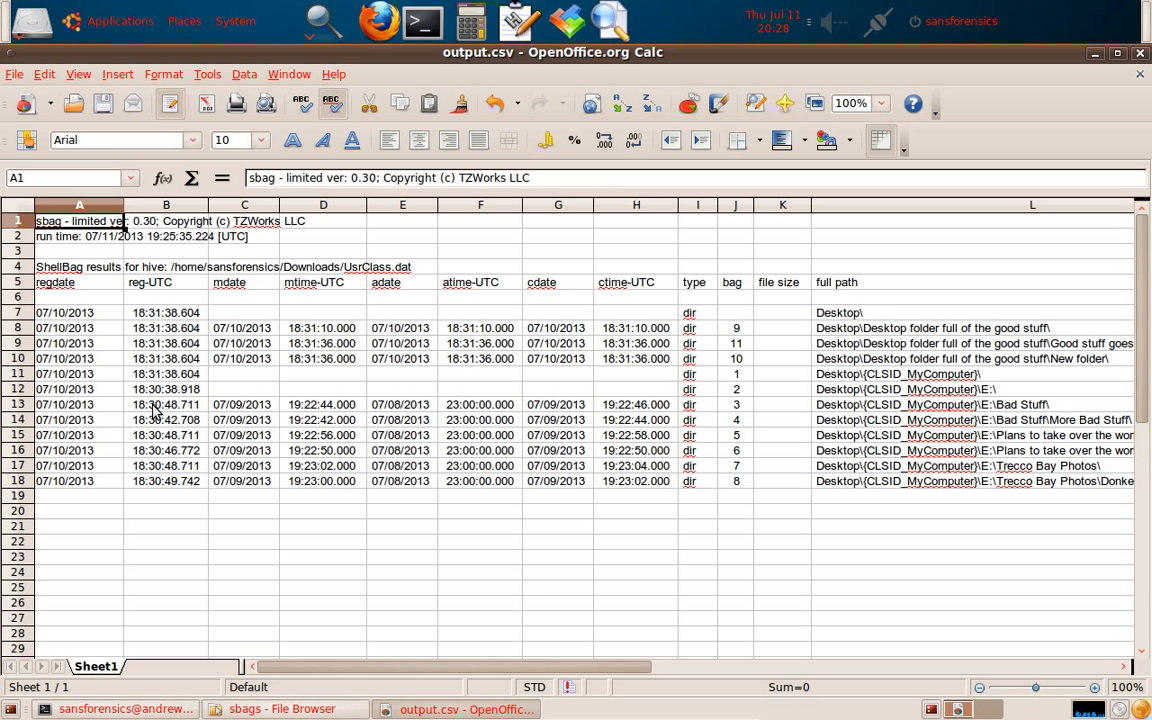
Step: Examine the registry, modified, accessed and created timestamps of the E: drive folders in rows 13 to 18
left_click_drag(77, 404, 593, 474)
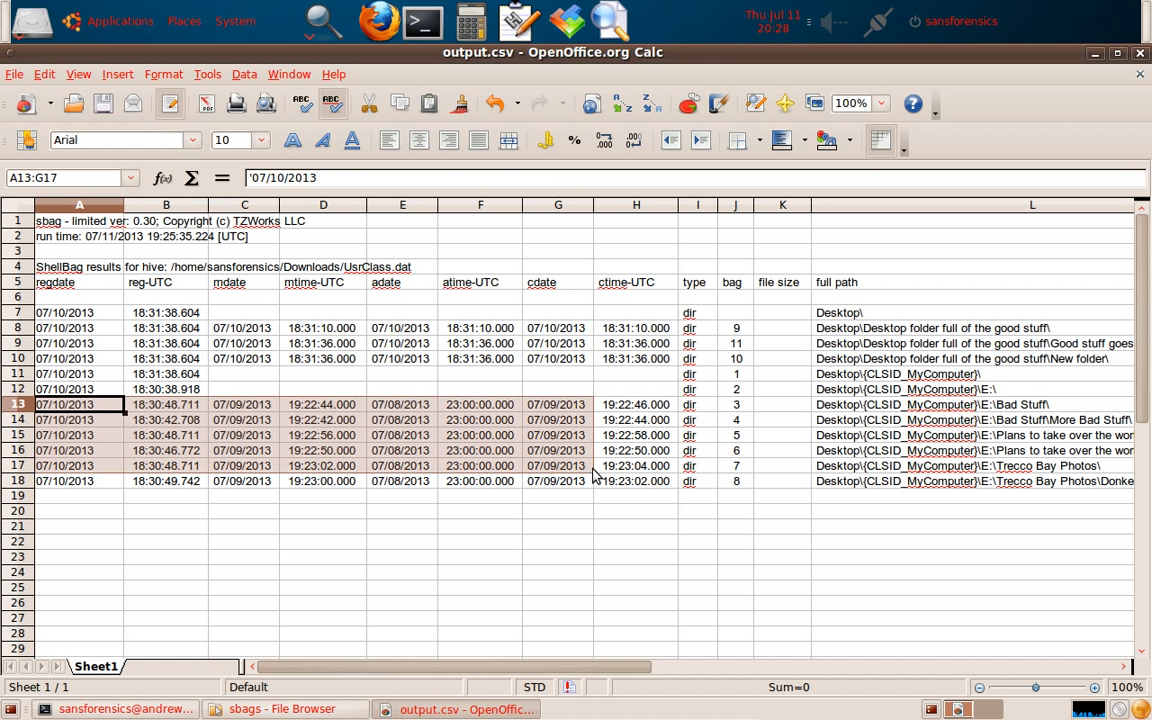
left_click(620, 484)
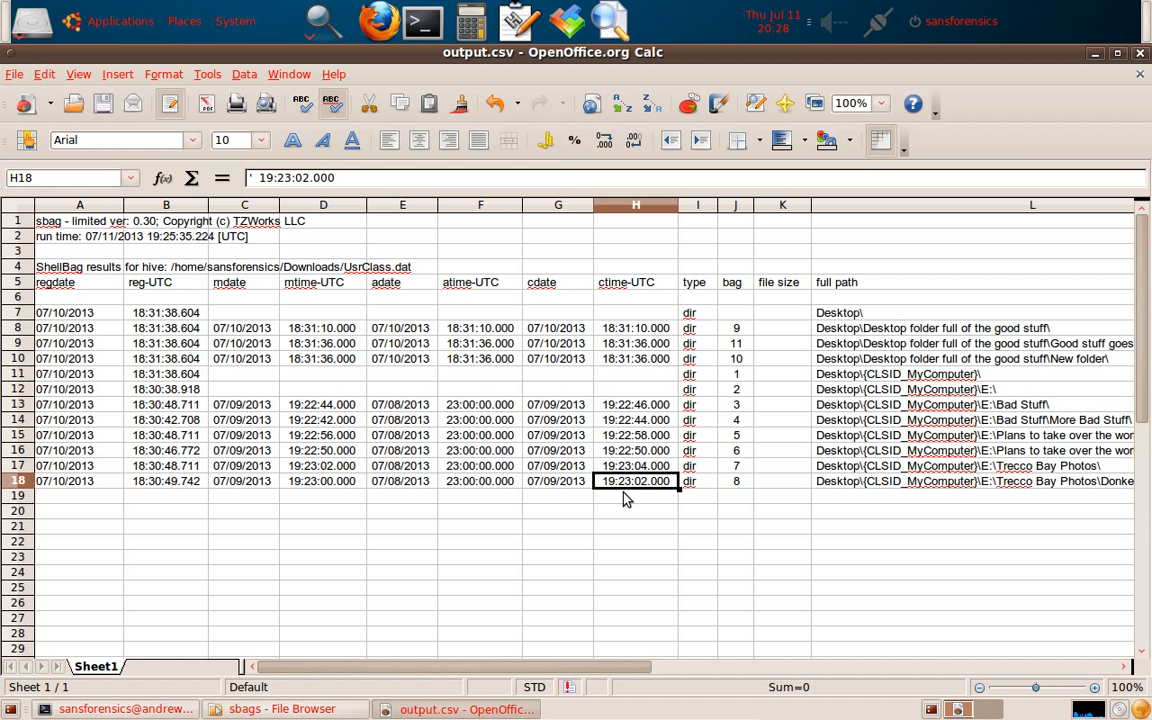
left_click_drag(183, 437, 312, 437)
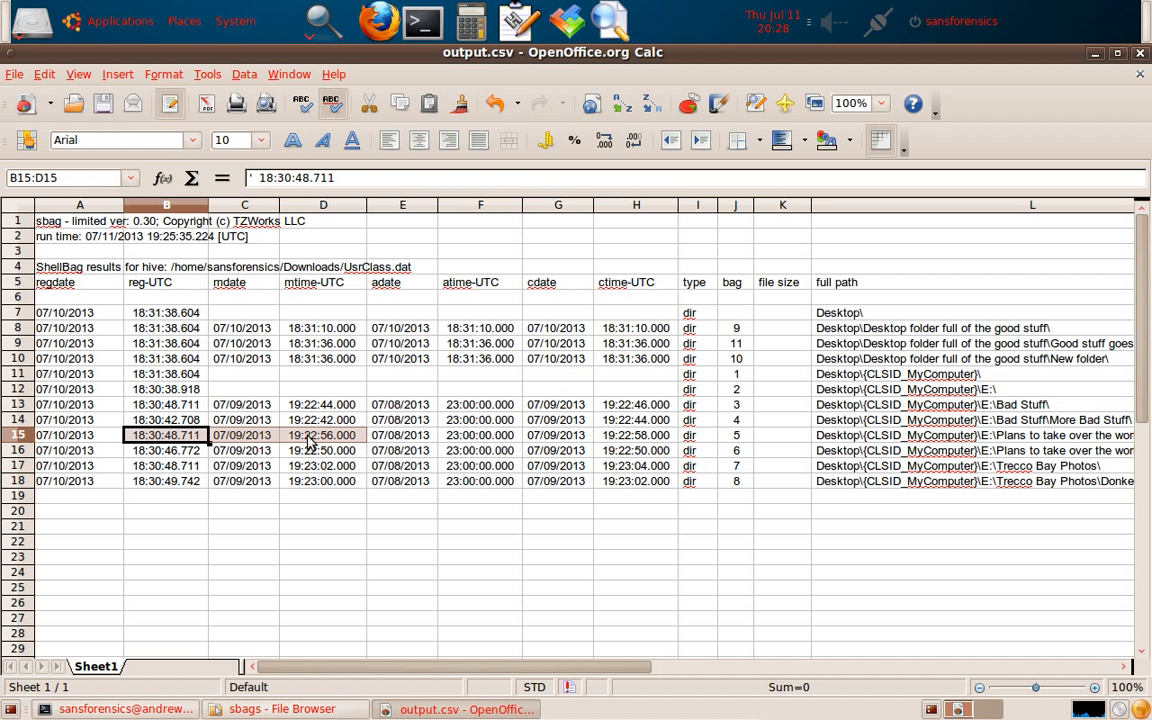
left_click(301, 515)
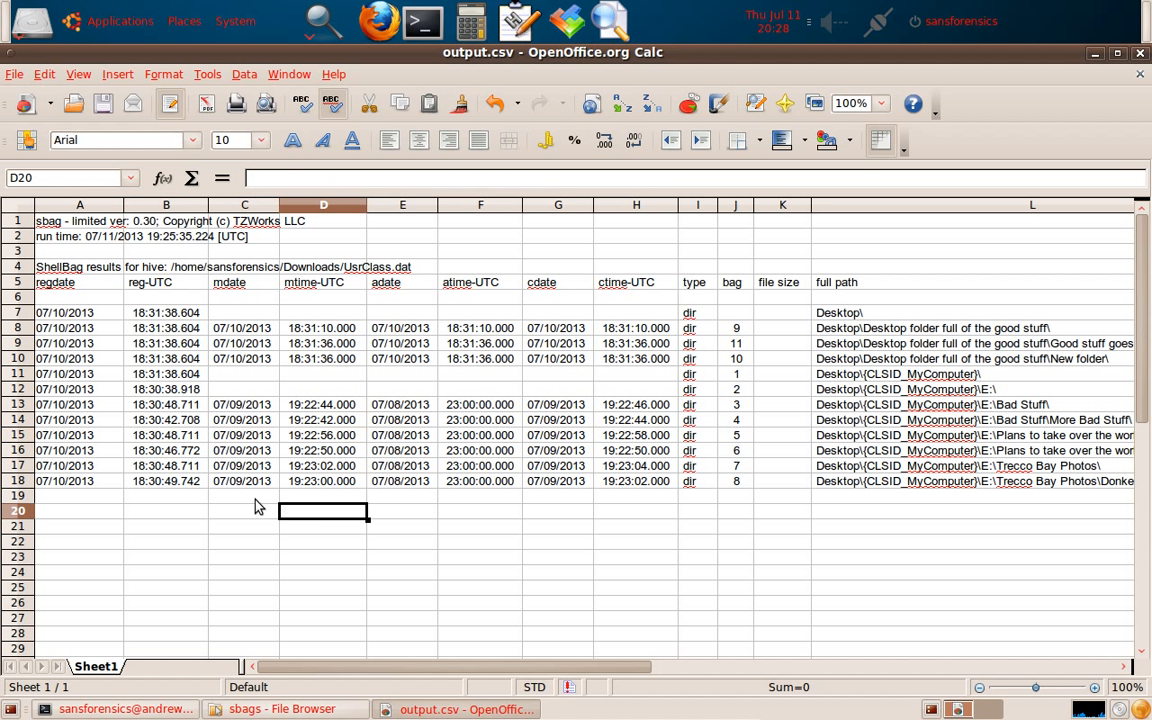
left_click(229, 497)
left_click_drag(72, 500, 142, 514)
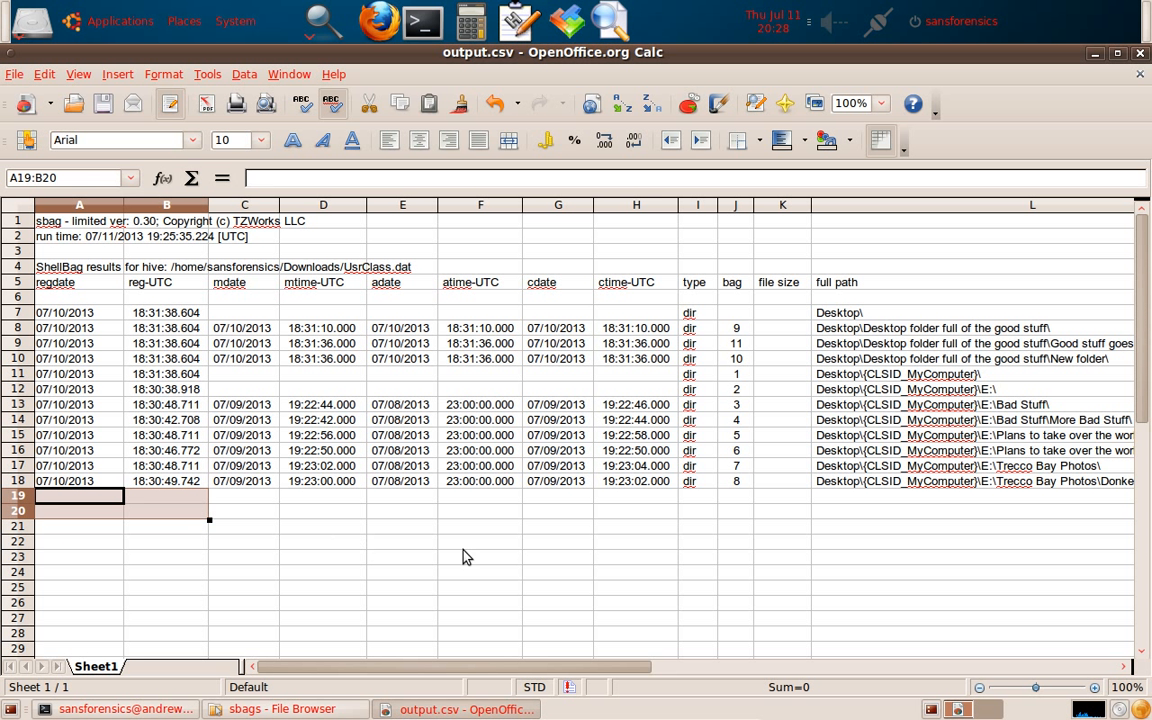
left_click(558, 555)
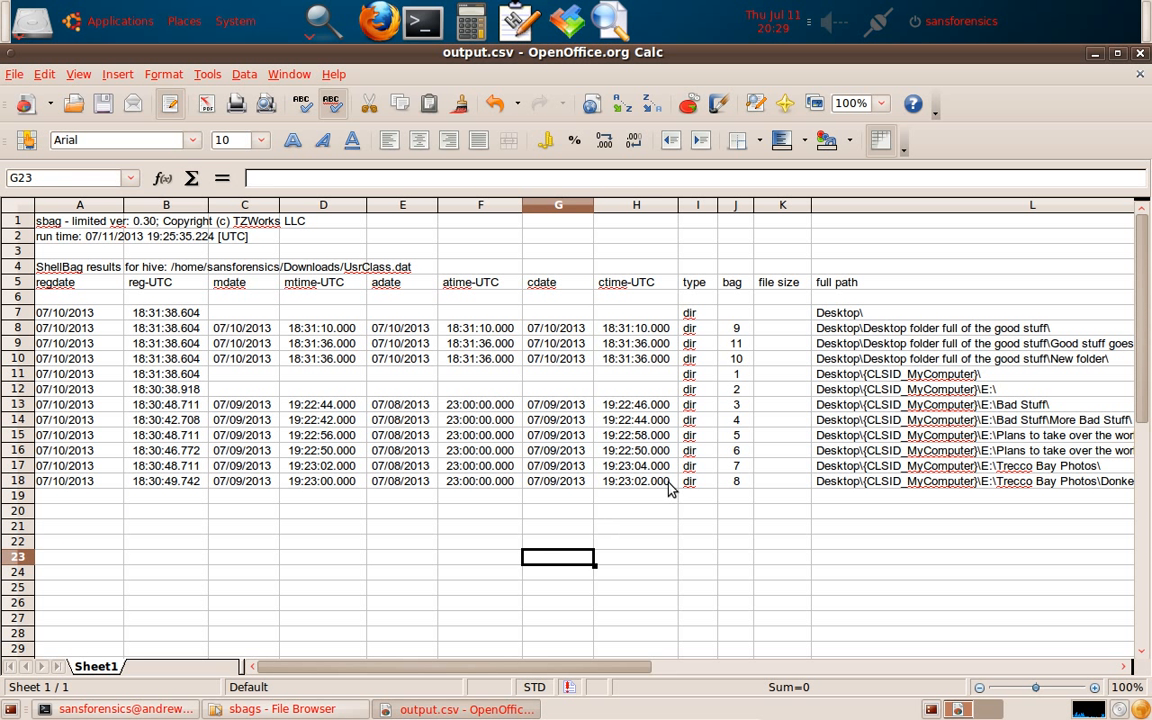
Step: Examine the bag numbers in J8:J18 and the corresponding entries in the full path column
left_click(782, 404)
left_click(740, 333)
left_click_drag(740, 338, 735, 483)
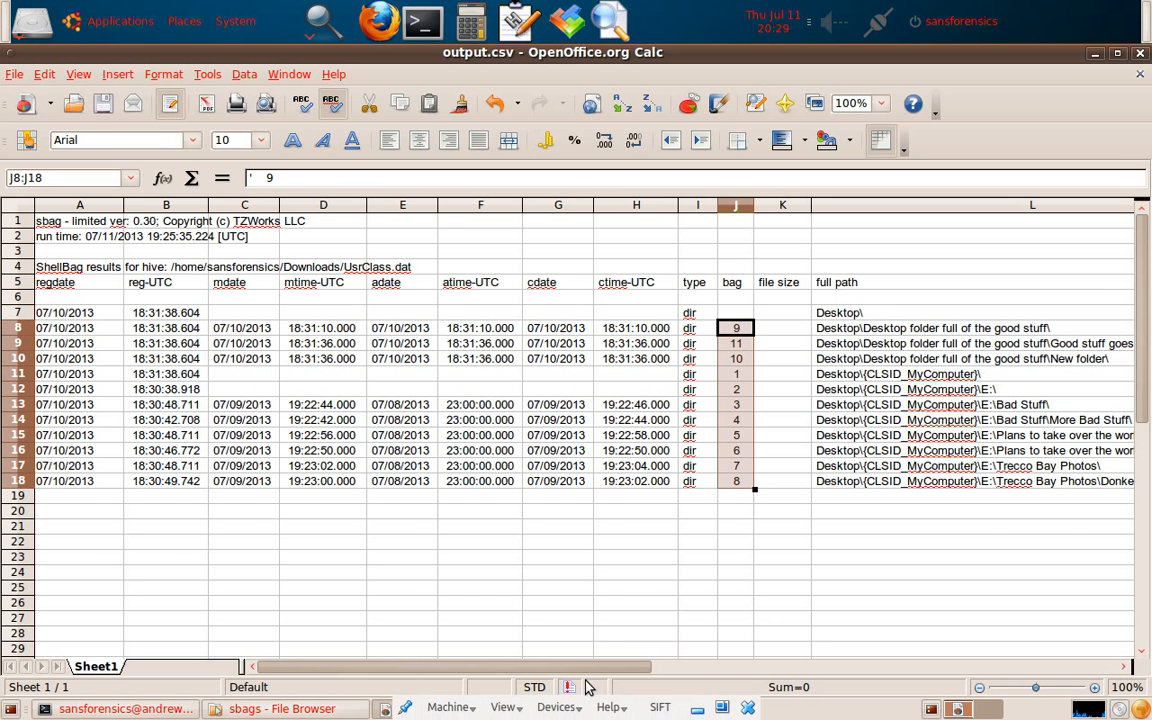
left_click_drag(597, 667, 812, 676)
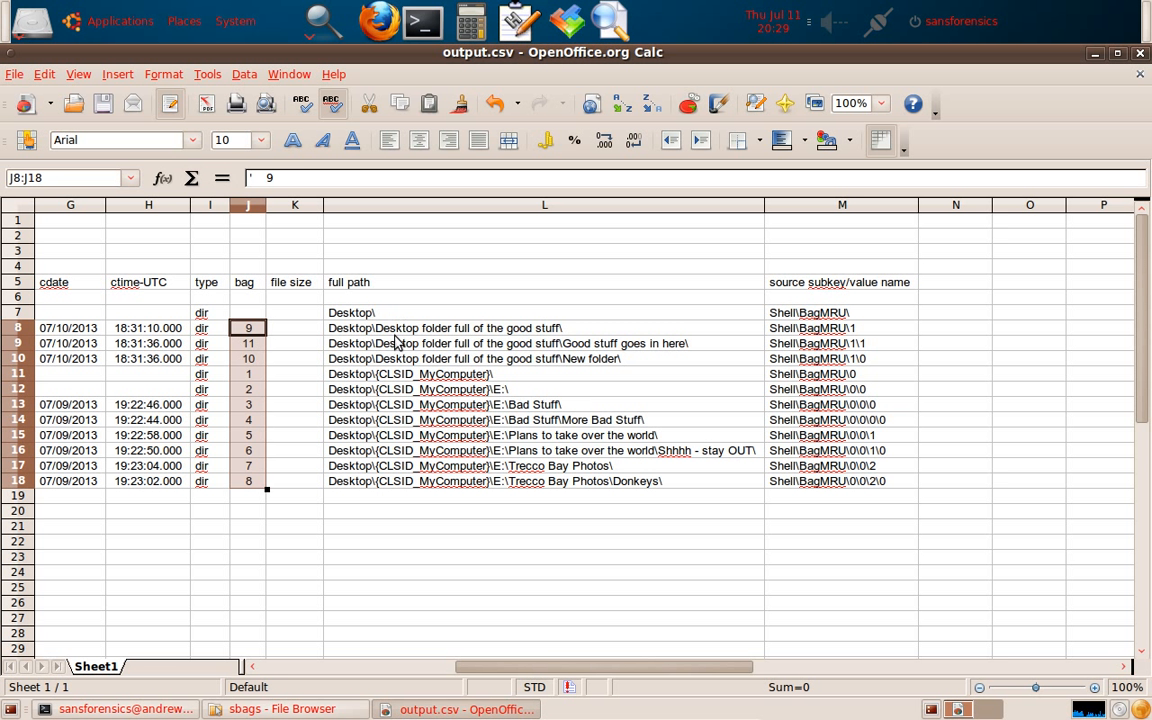
left_click(362, 328)
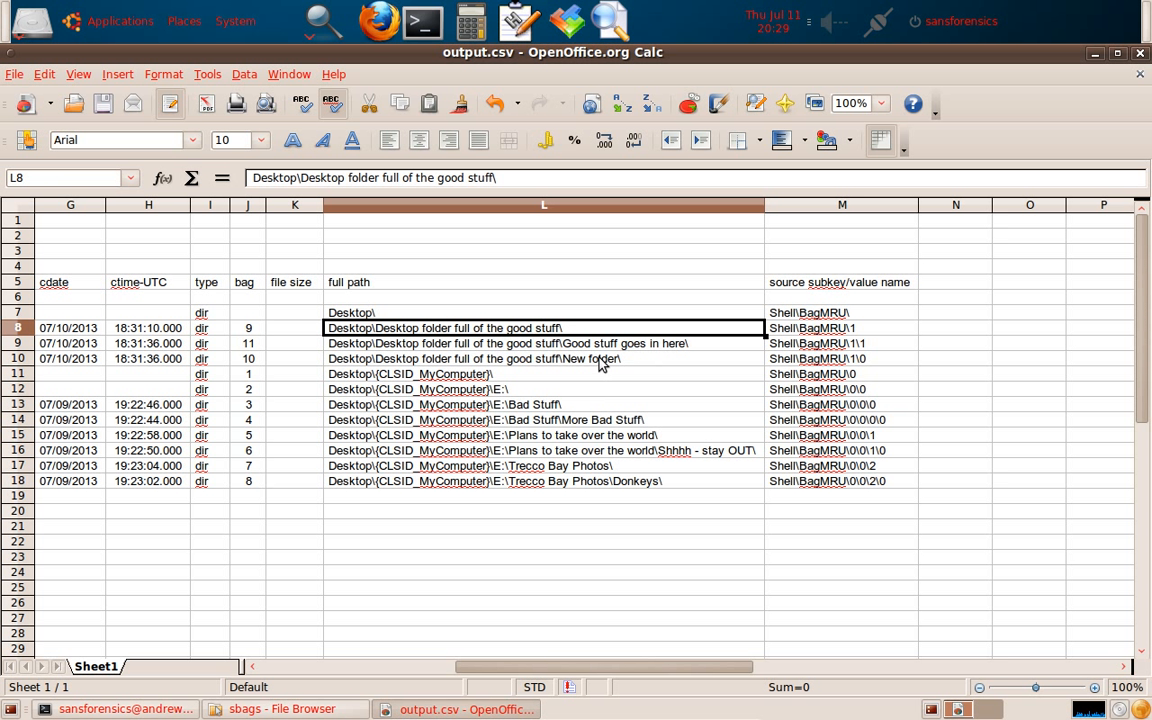
Step: Examine the full paths in L11:L18, from the My Computer entry through the E: drive folders to Trecco Bay Photos and Donkeys
left_click(397, 375)
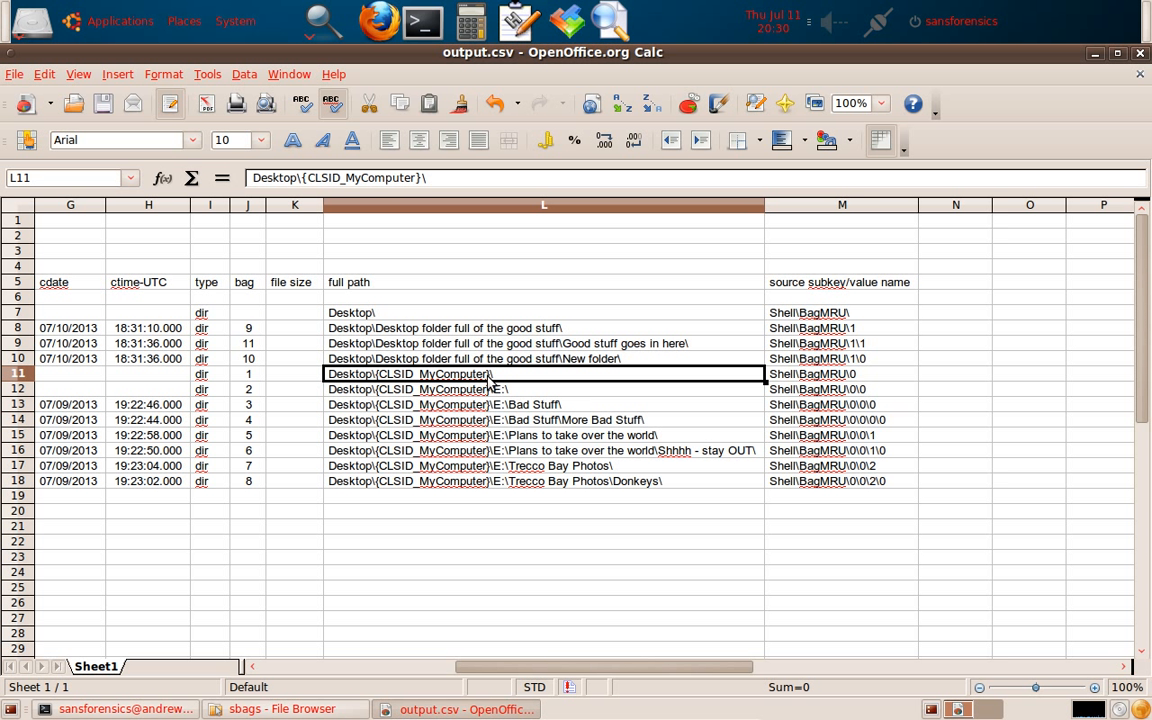
left_click(466, 390)
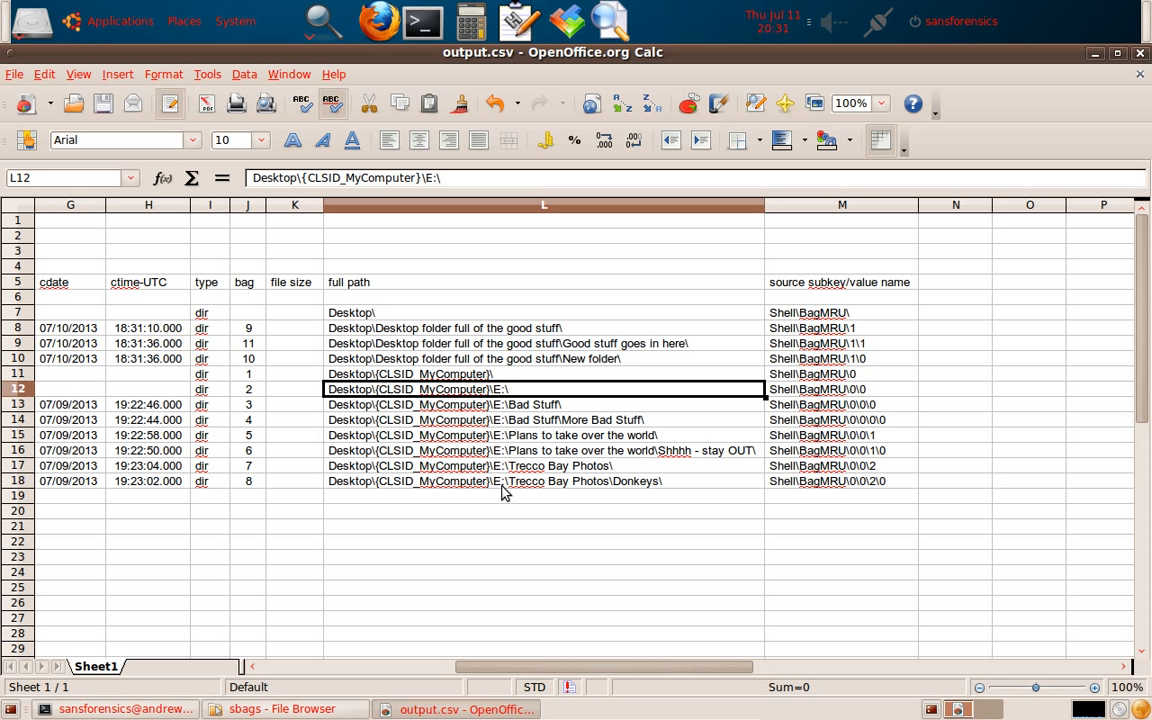
left_click(479, 406)
left_click(479, 420)
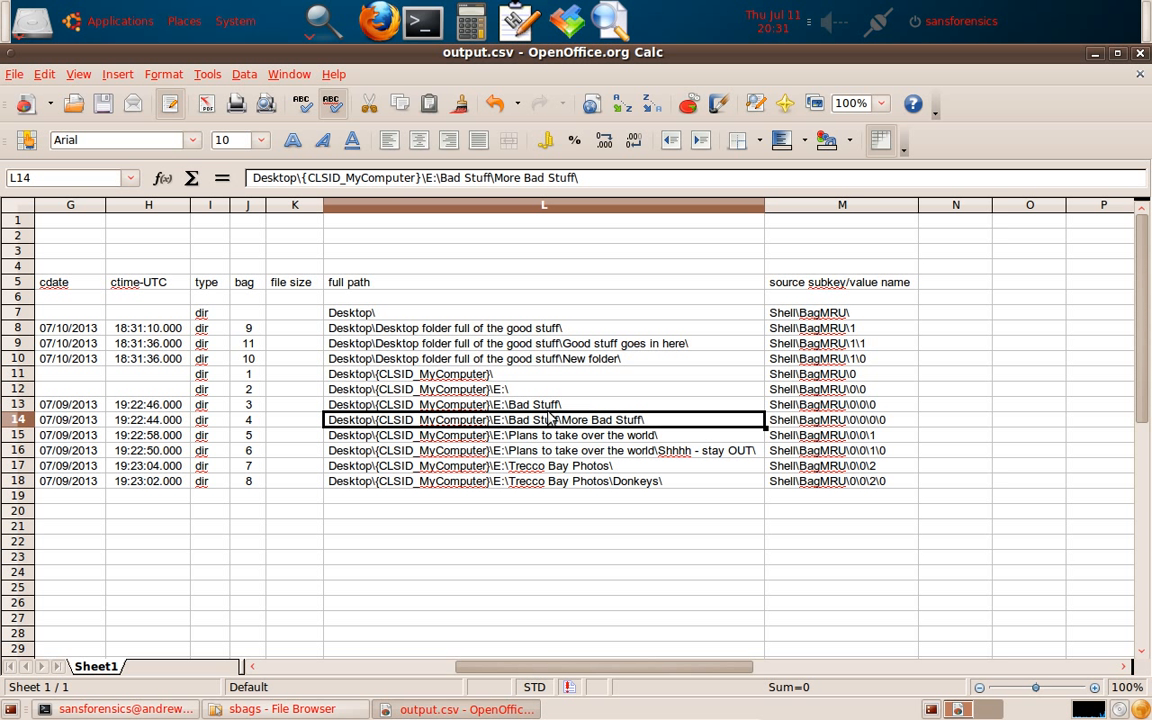
left_click(604, 482)
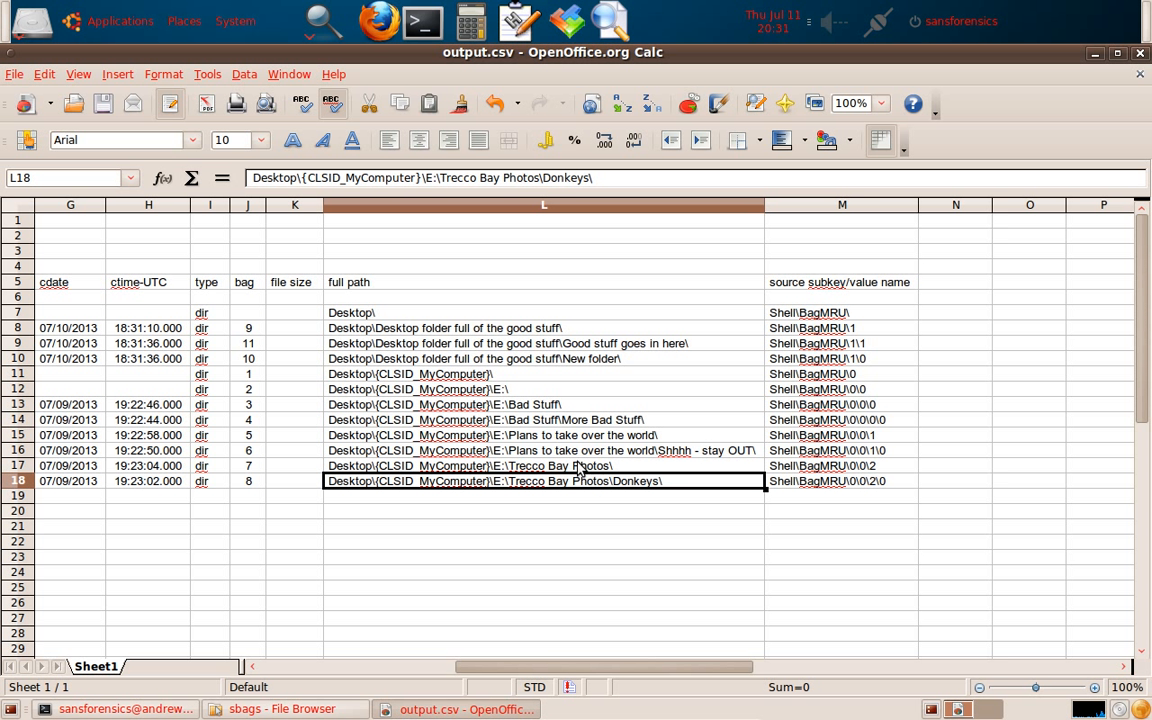
left_click(522, 466)
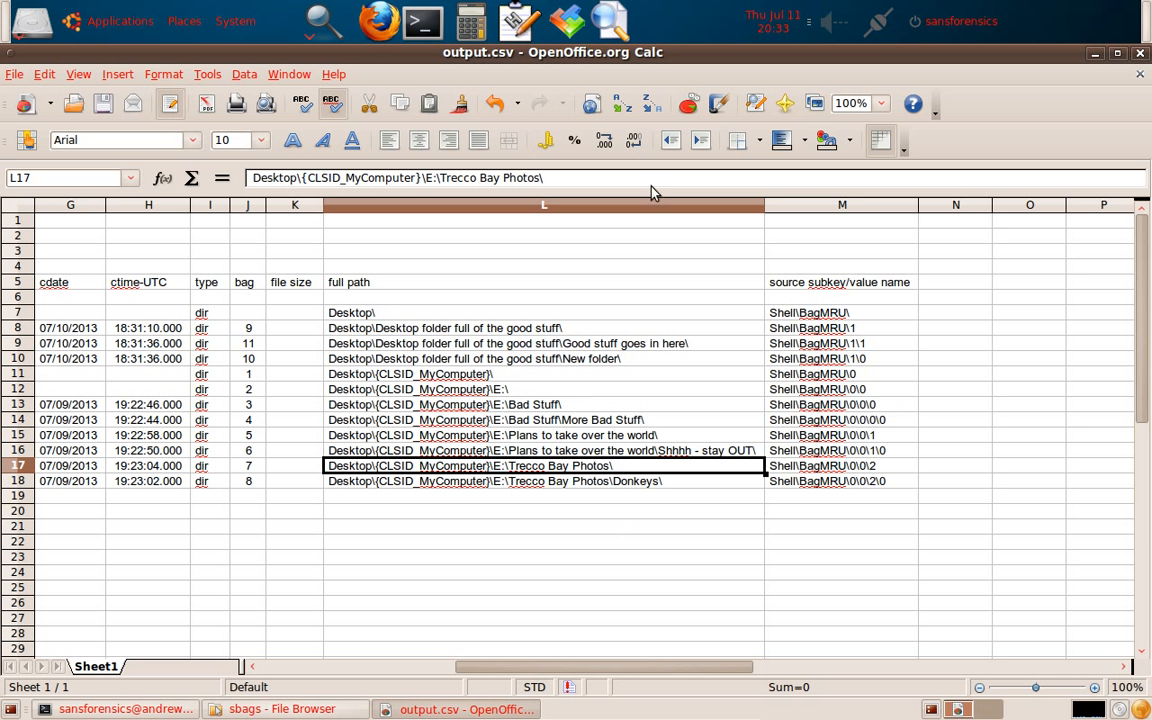
Step: Minimize the full-screen SIFT virtual machine to return to Oracle VM VirtualBox Manager on the host
mouse_move(706, 712)
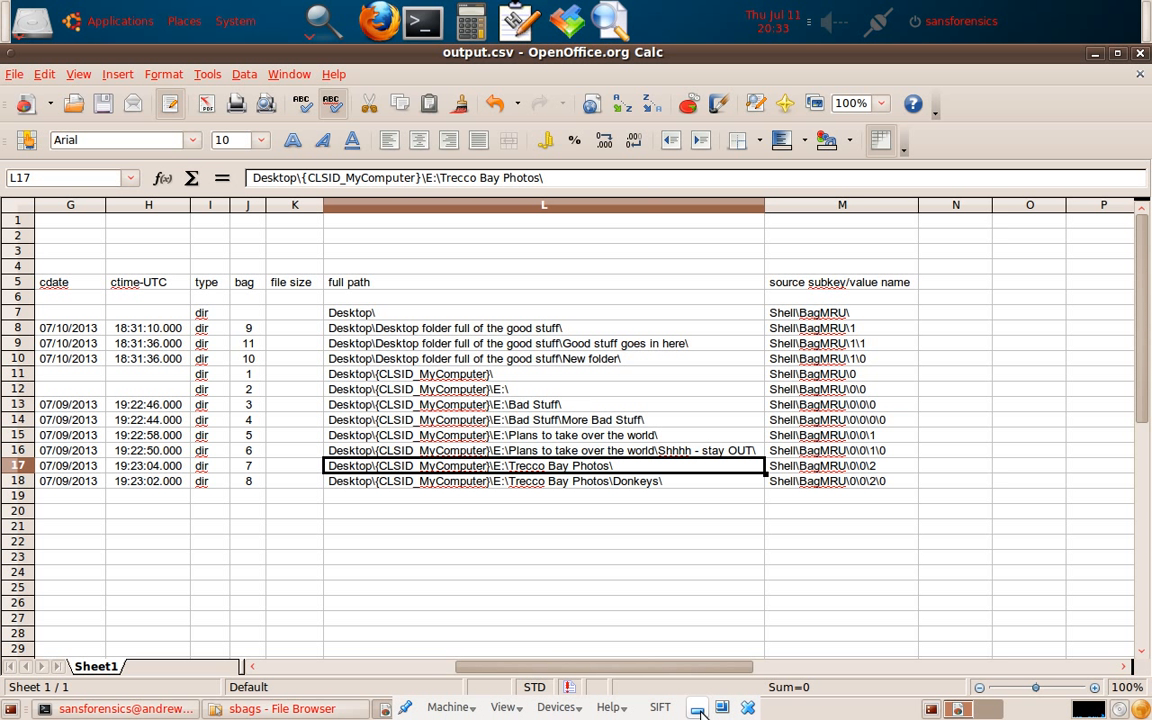
left_click(699, 709)
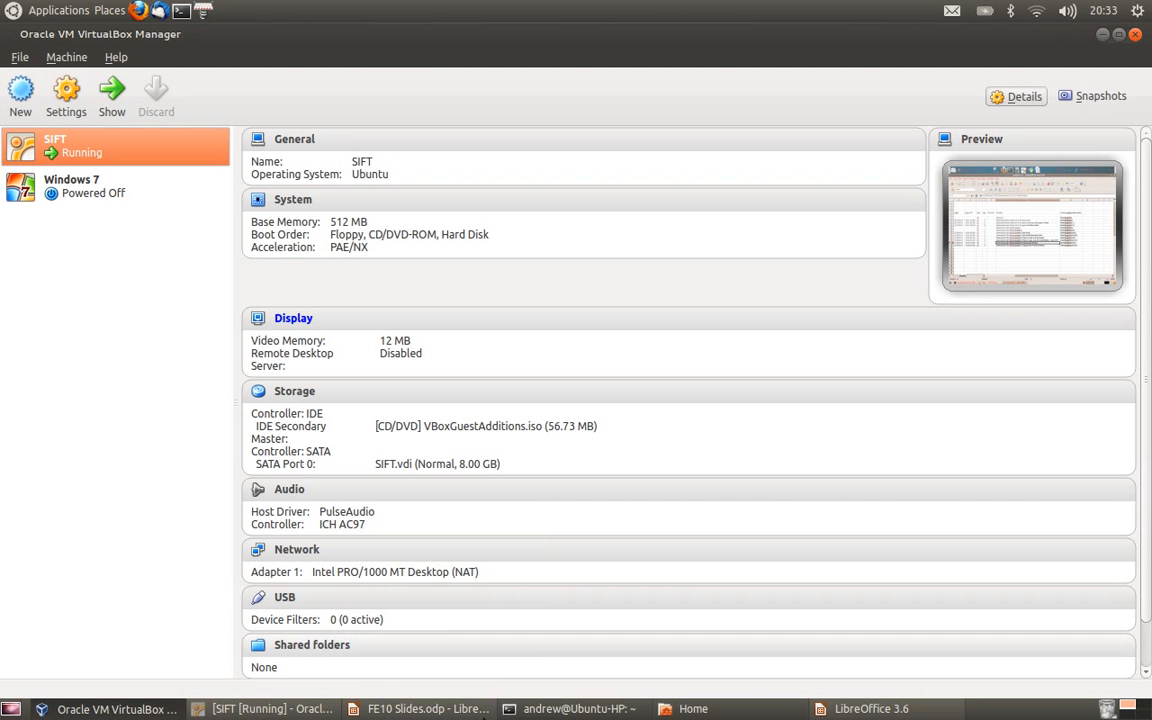